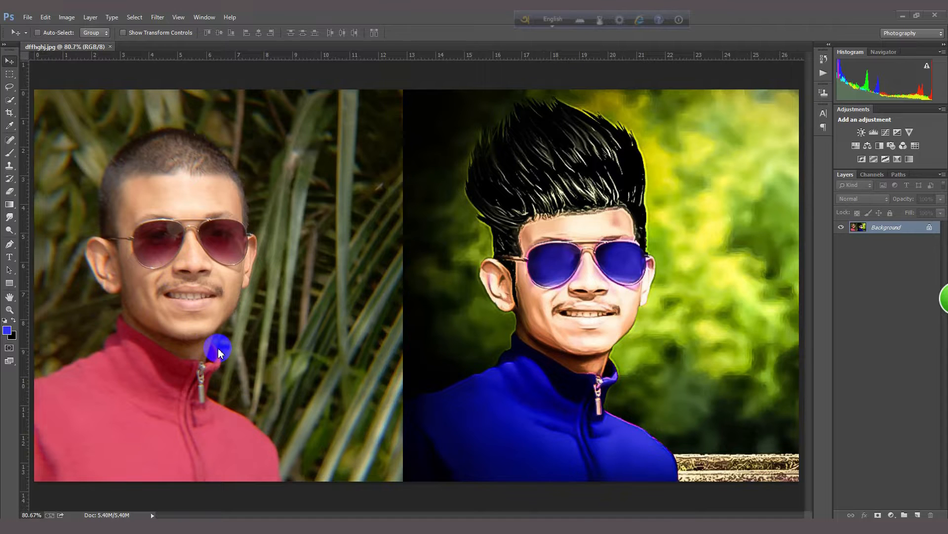
Step: Examine the original portrait and the edited version side by side, up close and in full
drag(403, 515, 339, 514)
scroll(358, 299, up, 3)
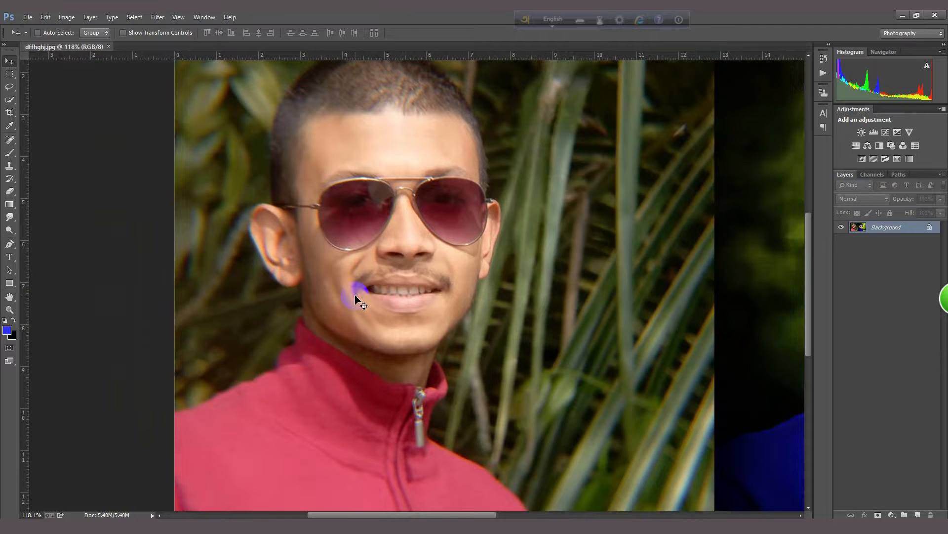
scroll(358, 299, down, 1)
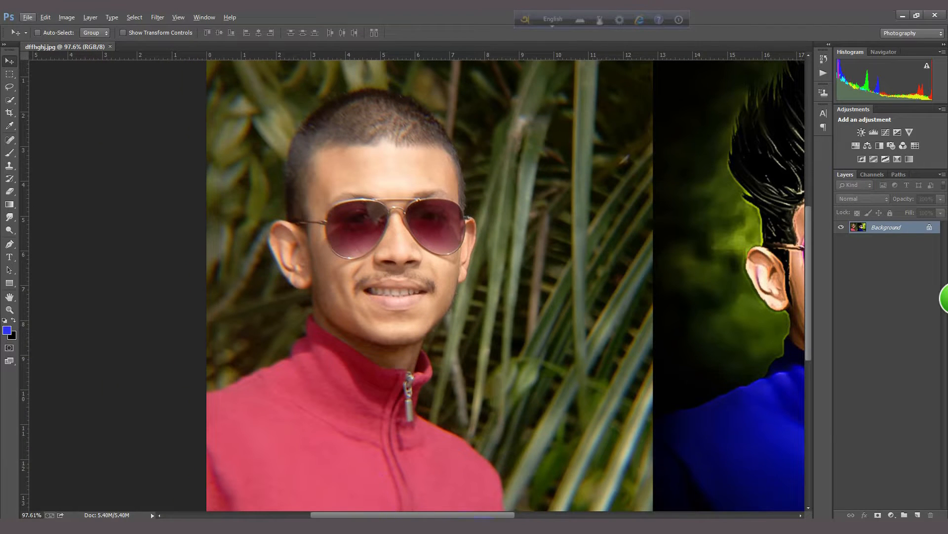
scroll(423, 360, up, 1)
scroll(434, 324, down, 1)
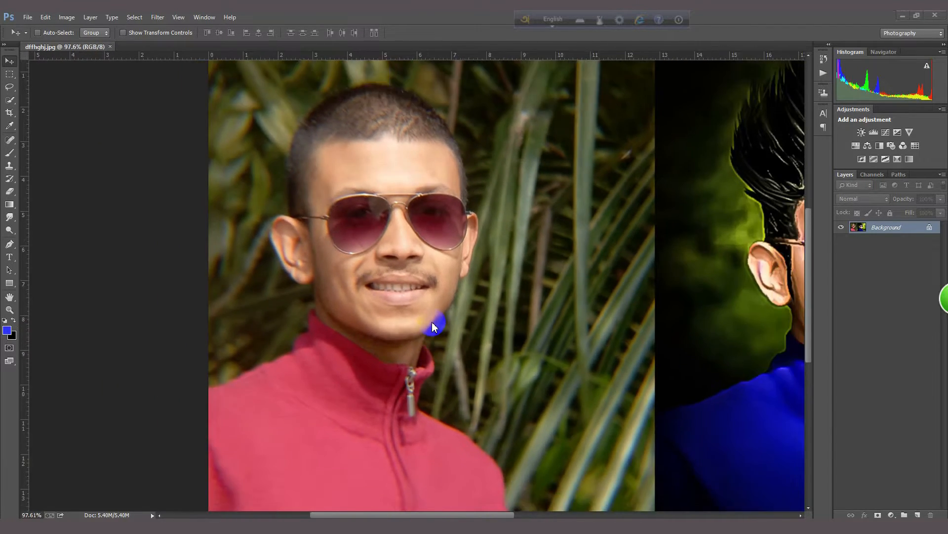
scroll(437, 355, down, 1)
drag(396, 515, 490, 516)
scroll(491, 420, up, 2)
scroll(493, 390, down, 3)
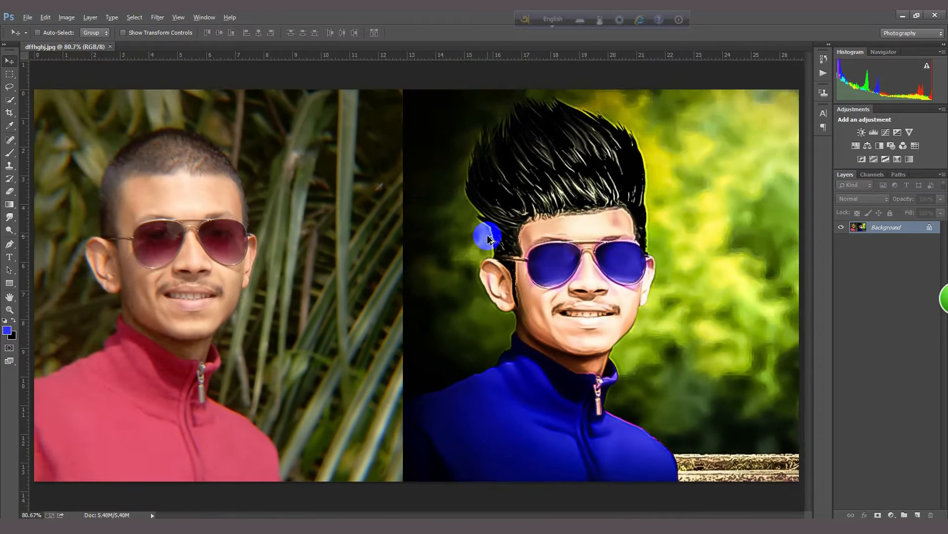
scroll(488, 239, down, 1)
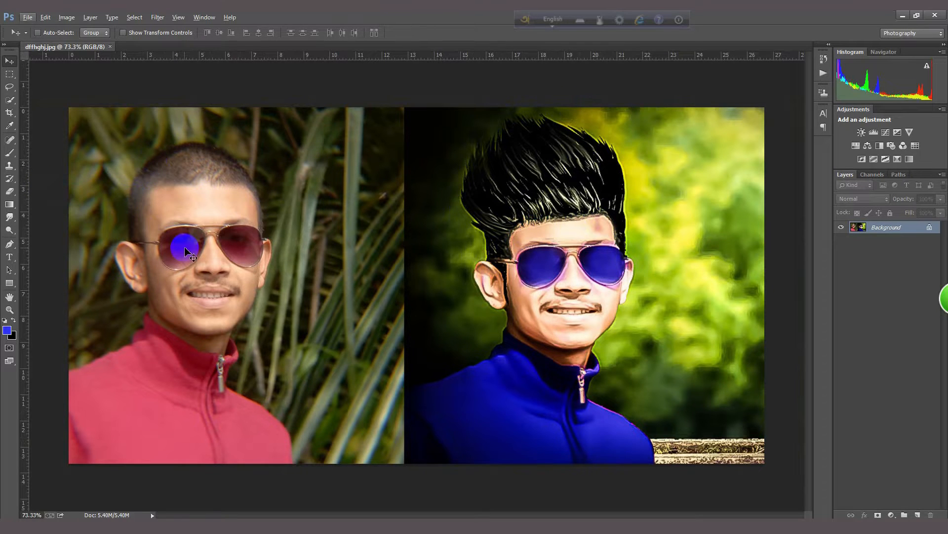
scroll(184, 247, down, 1)
click(28, 17)
click(49, 40)
scroll(328, 159, down, 3)
click(363, 97)
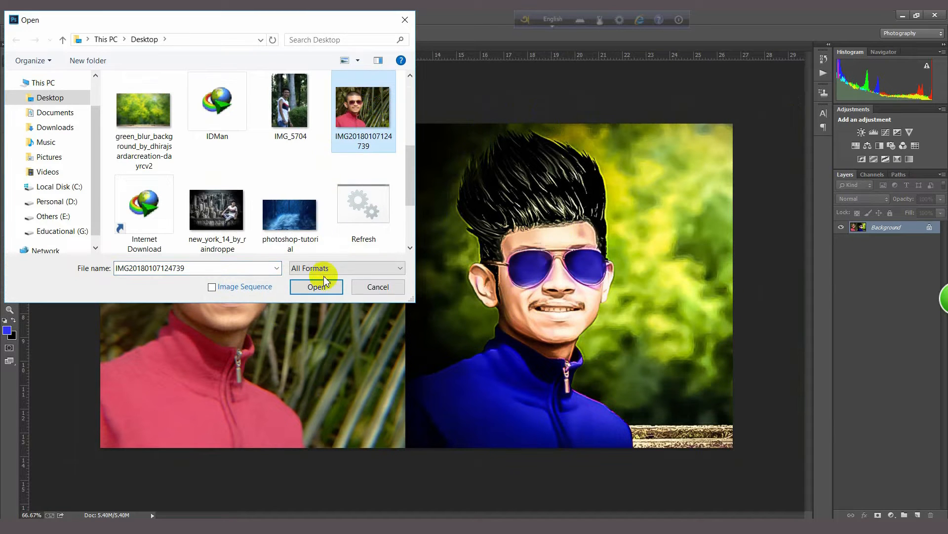
click(316, 286)
double_click(930, 236)
click(421, 127)
Step: Select the man's jacket, face, ears and hair with the Quick Selection tool
drag(9, 99, 40, 102)
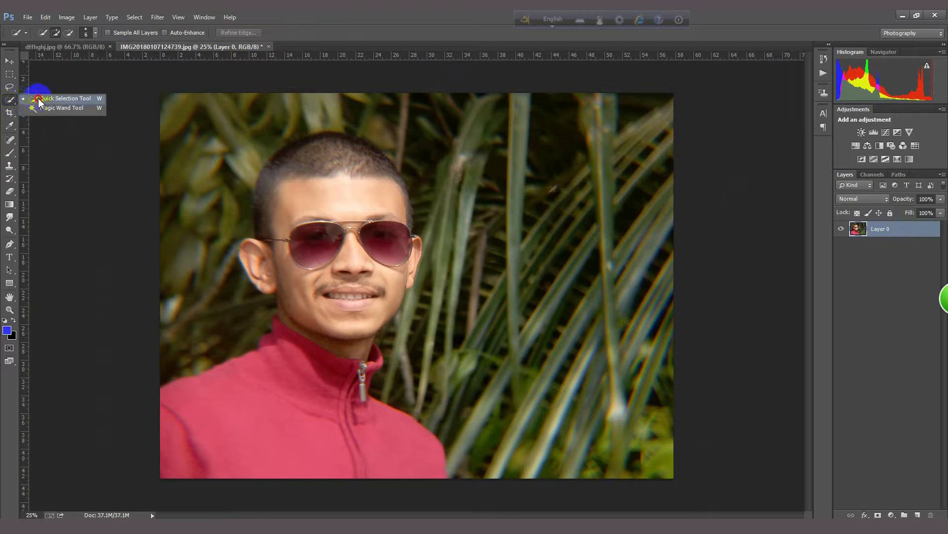
click(39, 99)
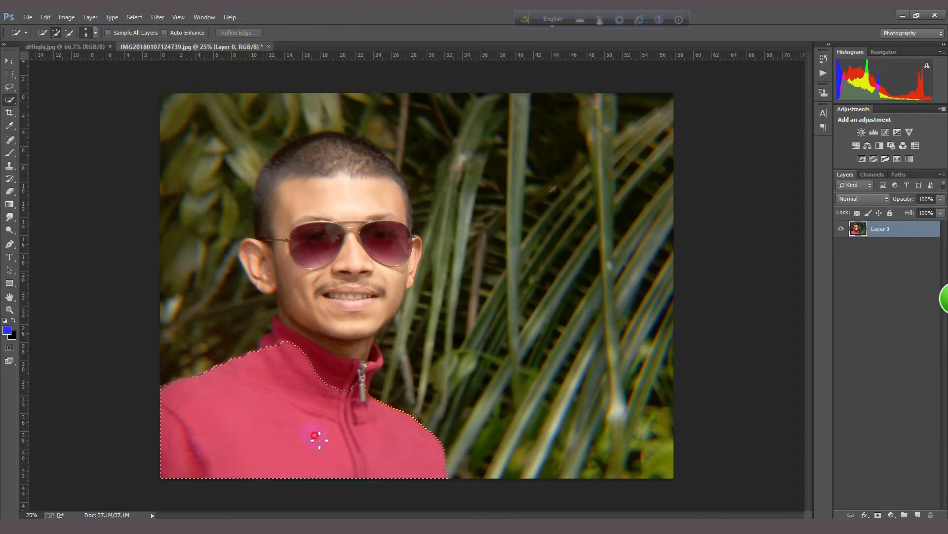
mouse_move(368, 350)
mouse_down()
mouse_move(294, 333)
mouse_move(297, 265)
mouse_up()
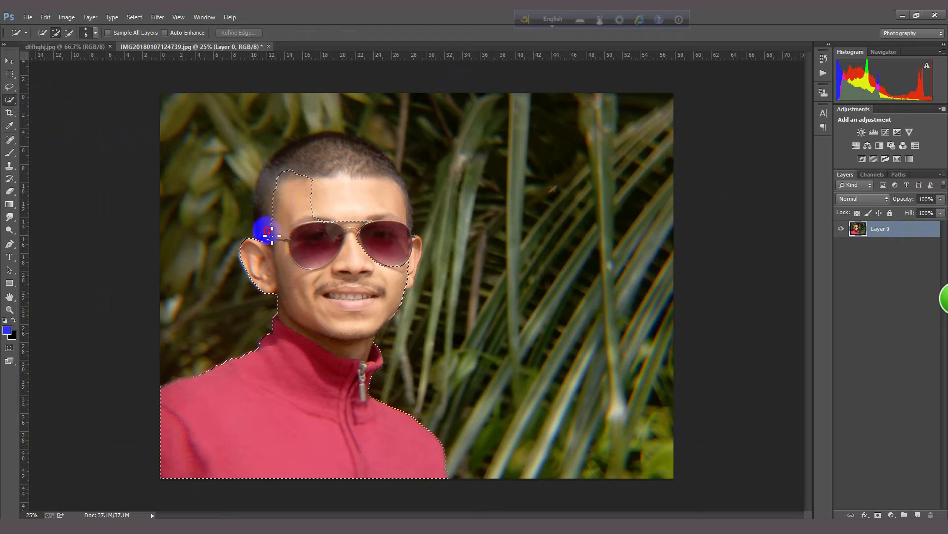
mouse_move(262, 201)
mouse_down()
mouse_move(305, 194)
mouse_move(384, 207)
mouse_move(400, 218)
mouse_move(397, 237)
mouse_move(407, 217)
mouse_move(386, 236)
mouse_up()
mouse_move(292, 112)
mouse_down()
mouse_move(187, 211)
mouse_move(208, 320)
mouse_move(265, 254)
mouse_up()
Step: Refine the selection around the man's head by removing the stray background area above his hair
scroll(265, 254, up, 3)
scroll(224, 252, up, 5)
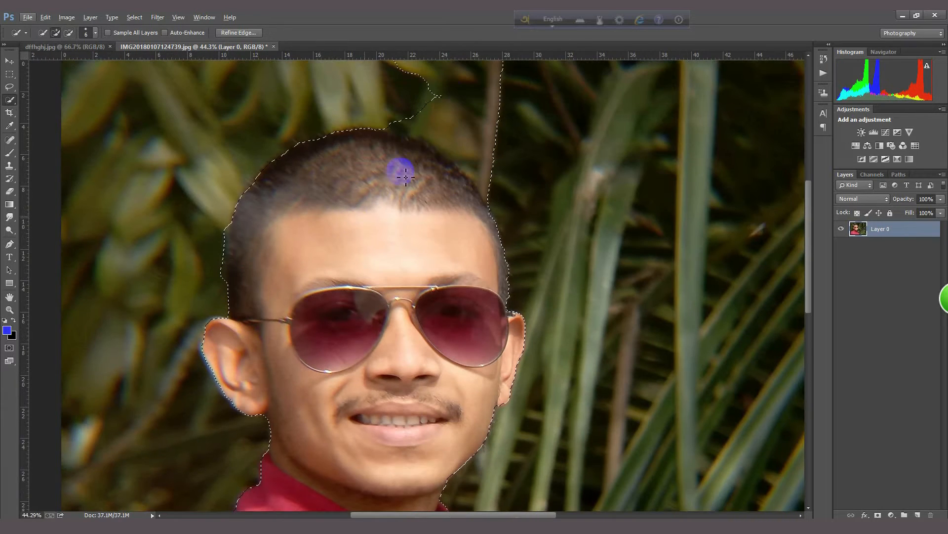
scroll(444, 131, up, 4)
mouse_move(450, 166)
mouse_down()
mouse_move(495, 205)
mouse_move(449, 215)
mouse_move(446, 249)
mouse_move(416, 218)
mouse_move(327, 205)
mouse_move(398, 205)
mouse_move(493, 240)
mouse_up()
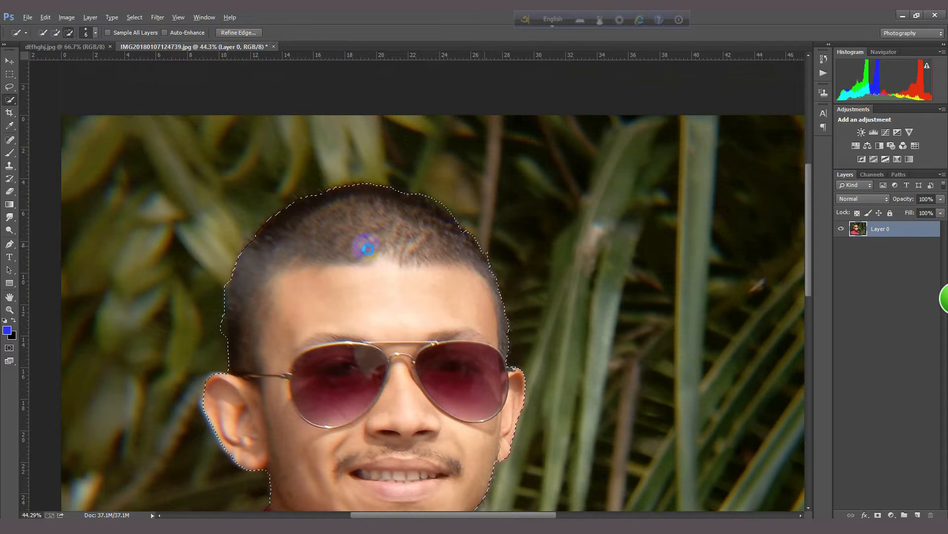
scroll(368, 249, down, 5)
scroll(191, 271, up, 6)
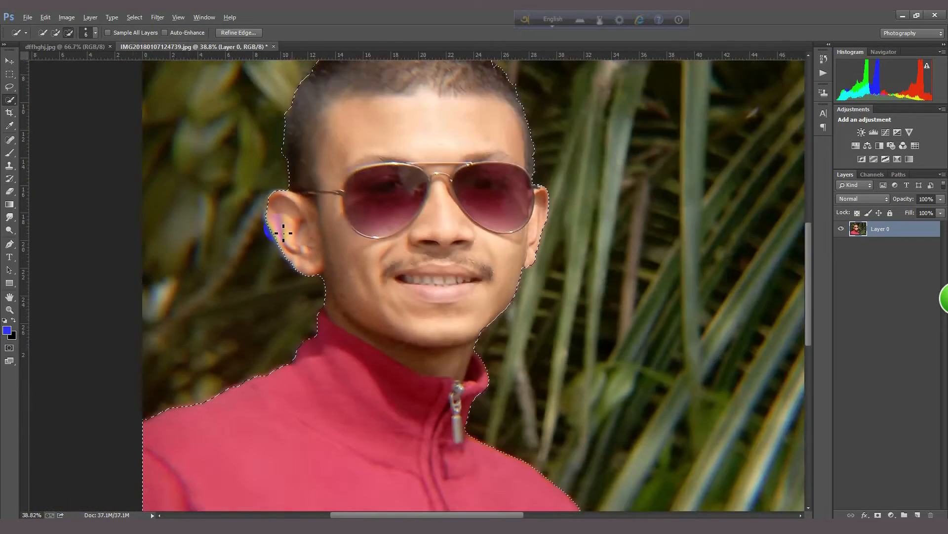
scroll(284, 233, down, 2)
Step: Hide the background with a layer mask made from the selection and check the cutout's edges
click(879, 515)
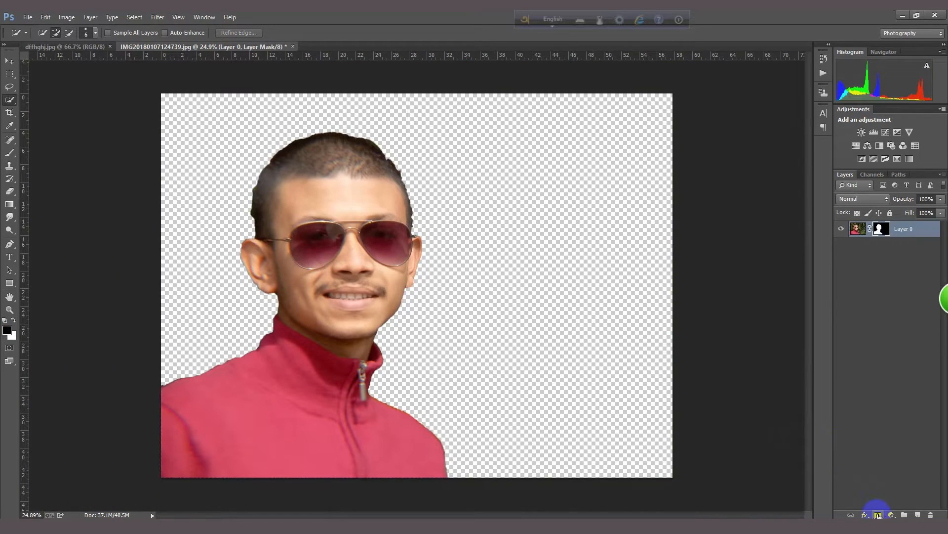
scroll(421, 355, up, 3)
scroll(454, 343, down, 4)
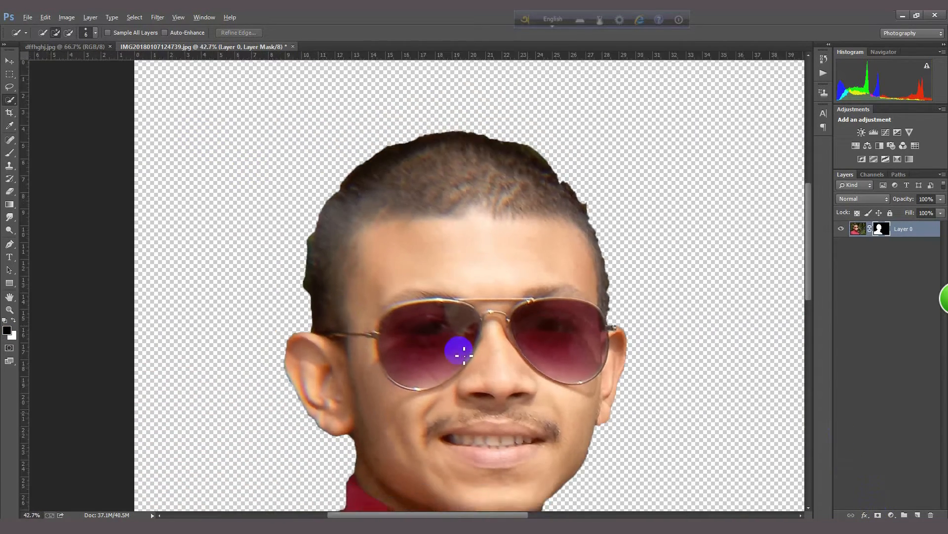
scroll(444, 346, up, 1)
Step: Open the image green_blur_background_by_dhirajsardarcreation-dayrcv2 from the Desktop
click(27, 17)
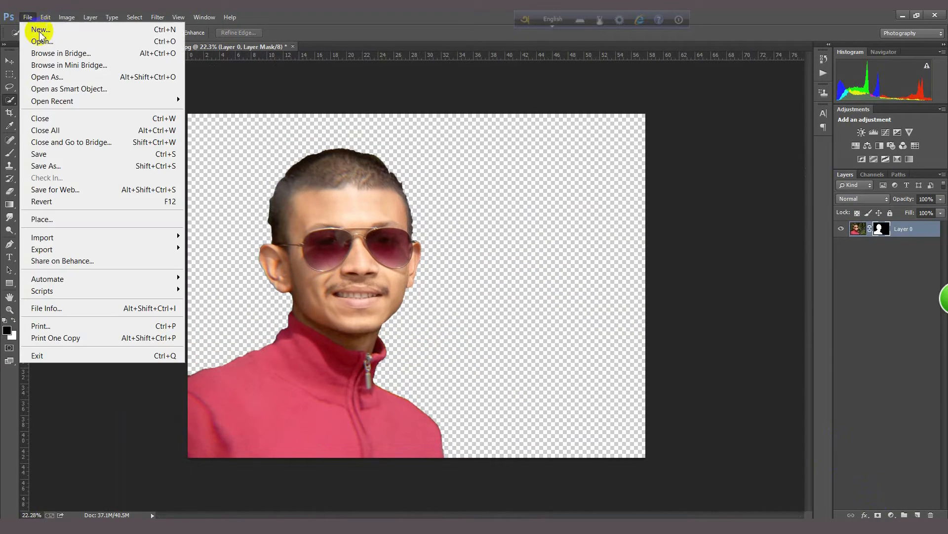
click(37, 36)
scroll(249, 195, down, 3)
click(144, 103)
click(312, 286)
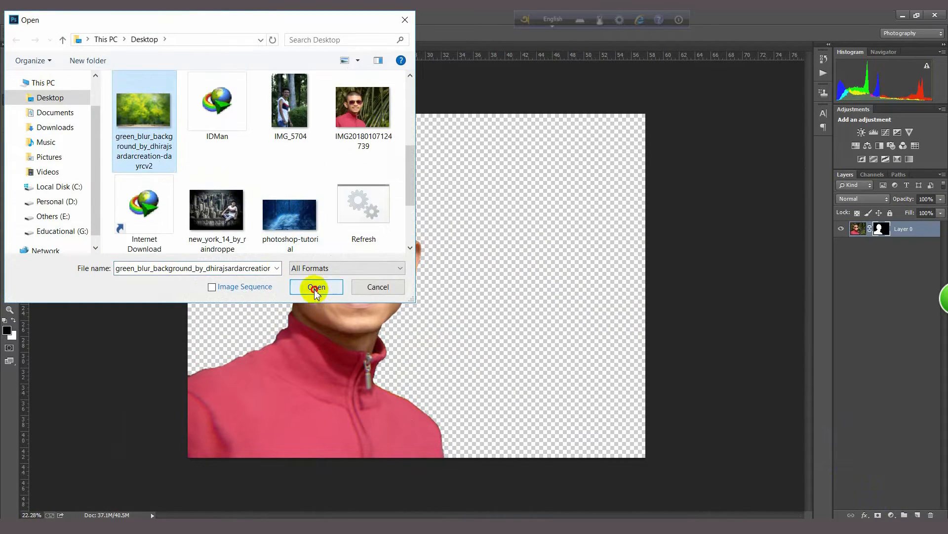
Step: Bring the masked man from the portrait document into the green blur background document
key(v)
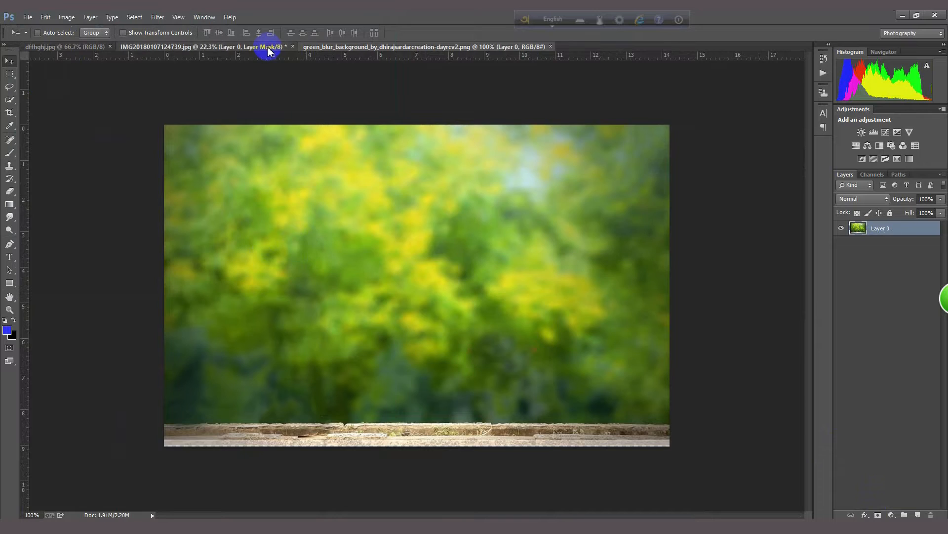
click(268, 46)
drag(385, 205, 331, 254)
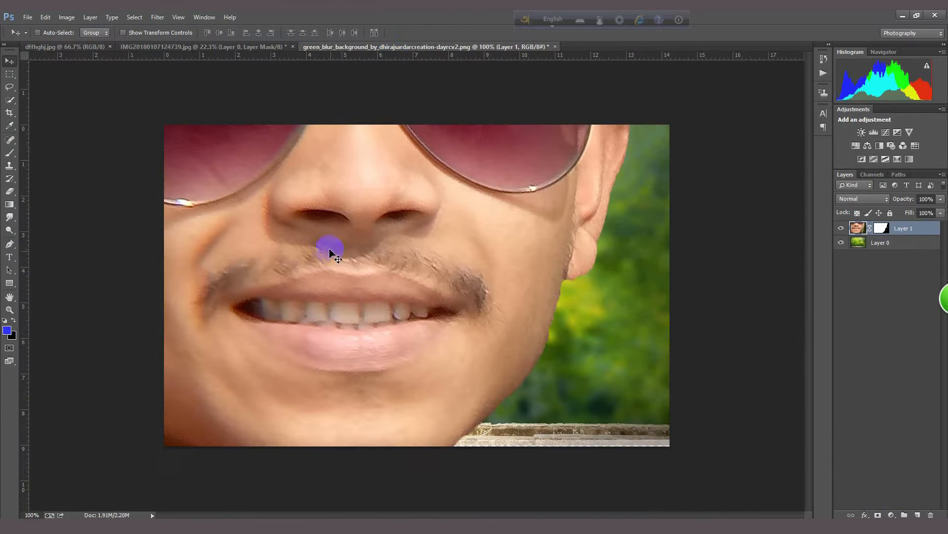
Step: Scale the man layer down to about 22.67% and place him in the lower-left corner of the background
key(ctrl+t)
key(ctrl+0)
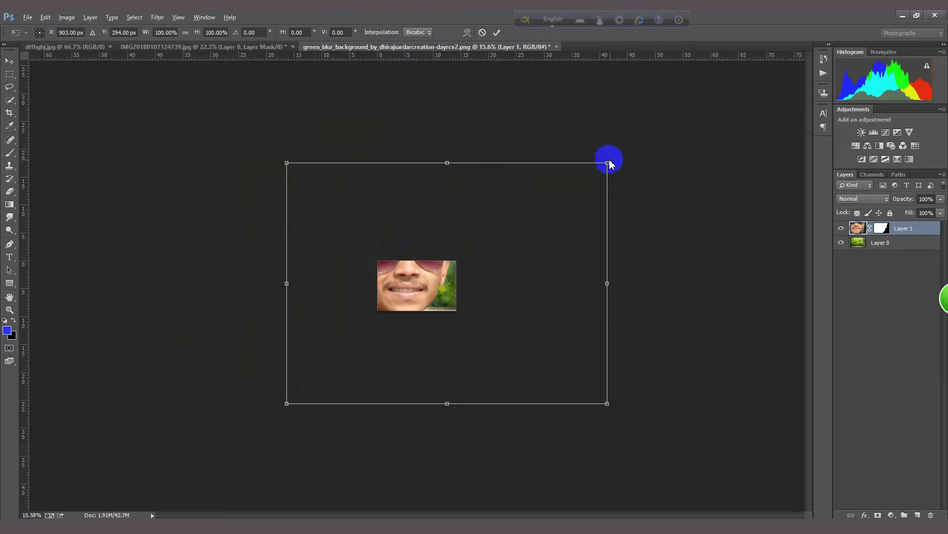
drag(609, 161, 463, 248)
drag(442, 266, 431, 276)
scroll(437, 278, up, 5)
scroll(390, 288, up, 1)
scroll(391, 288, down, 3)
mouse_move(321, 347)
mouse_down()
mouse_move(338, 326)
mouse_move(321, 340)
mouse_up()
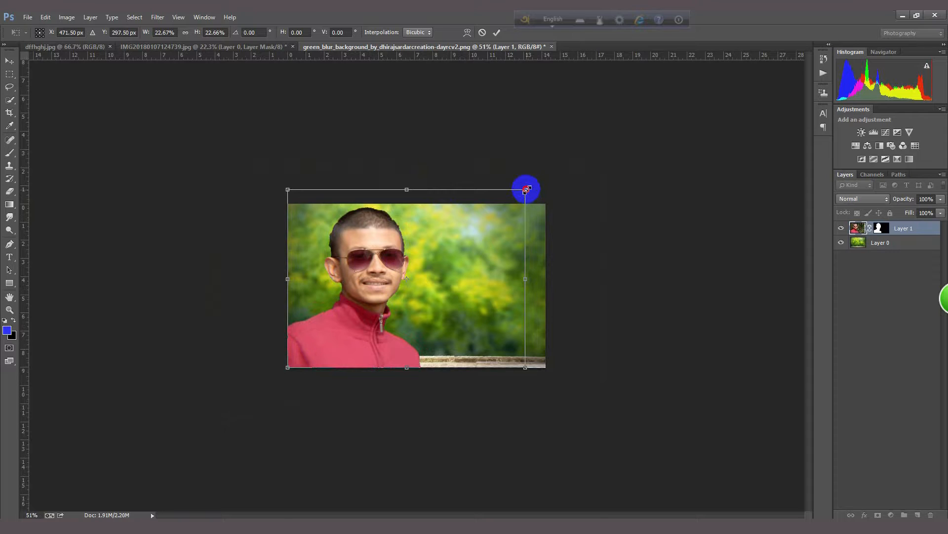
Step: Reduce the man layer further to about 20.24%, align it with the background's lower-left corner and apply the transform
drag(525, 188, 493, 203)
drag(429, 271, 420, 281)
scroll(421, 280, up, 2)
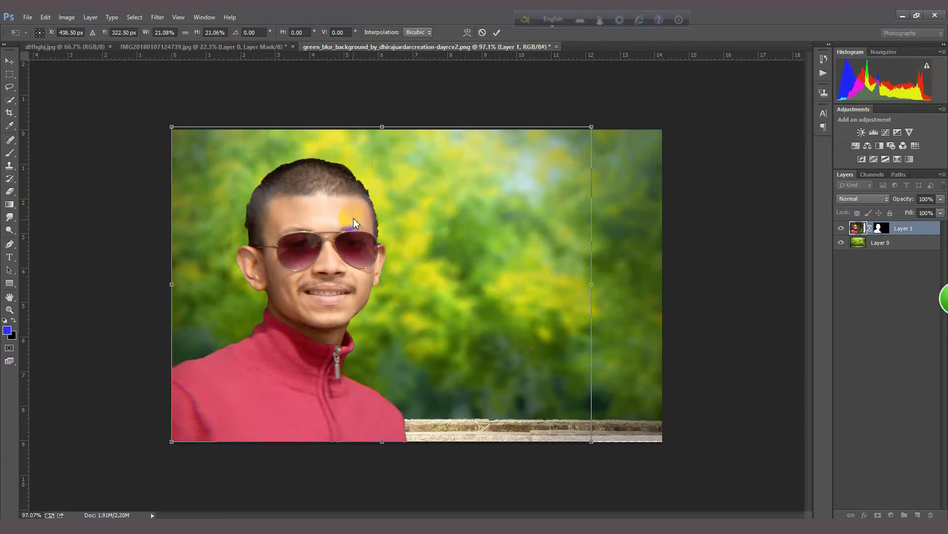
scroll(353, 233, up, 2)
scroll(341, 229, down, 1)
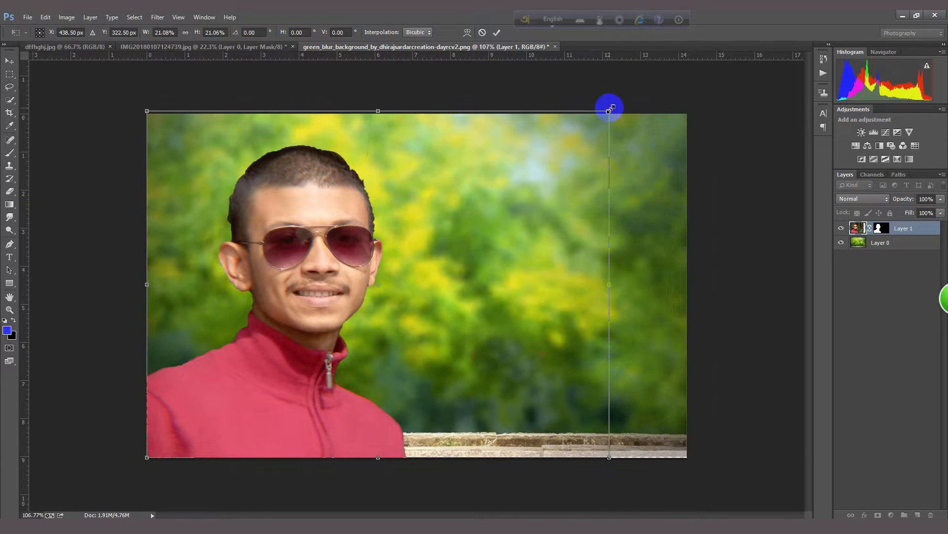
drag(609, 110, 600, 117)
drag(308, 356, 301, 360)
scroll(302, 359, up, 2)
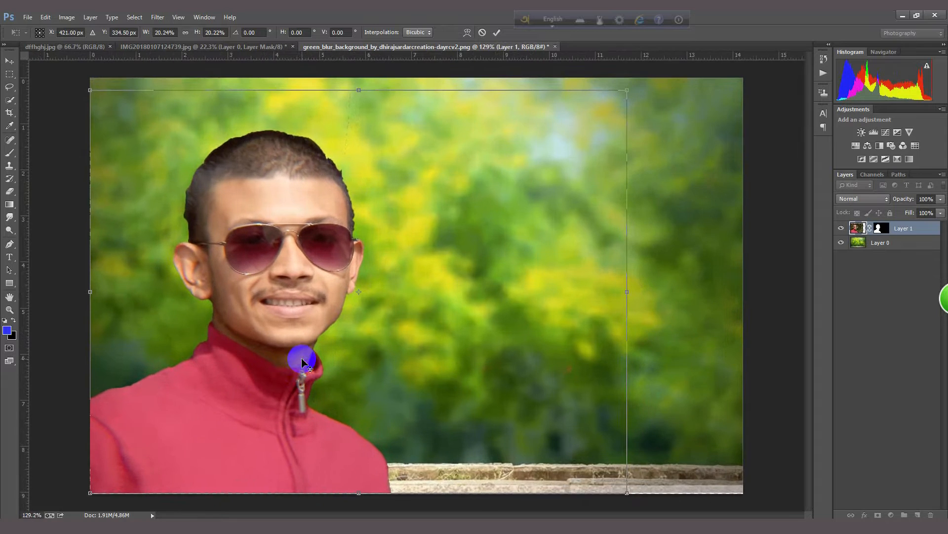
scroll(302, 359, down, 1)
key(alt+space)
click(301, 275)
key(Return)
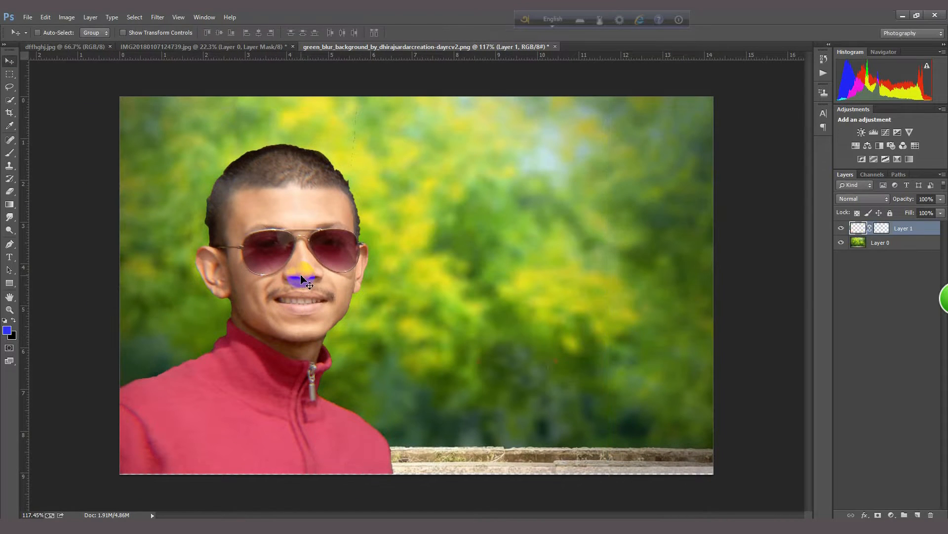
Step: Nudge the man layer slightly downward against the canvas's lower edge and apply the transform
drag(228, 366, 259, 376)
key(ctrl+t)
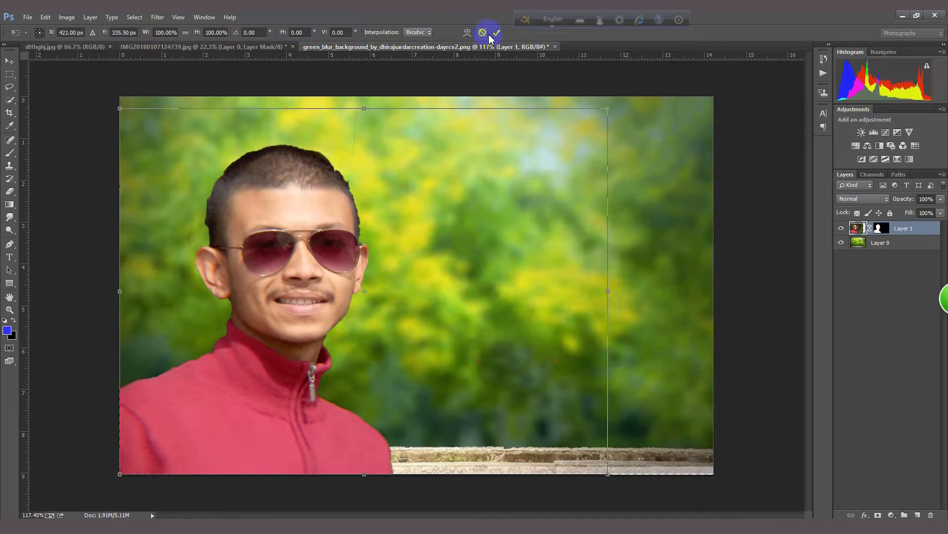
drag(216, 381, 217, 381)
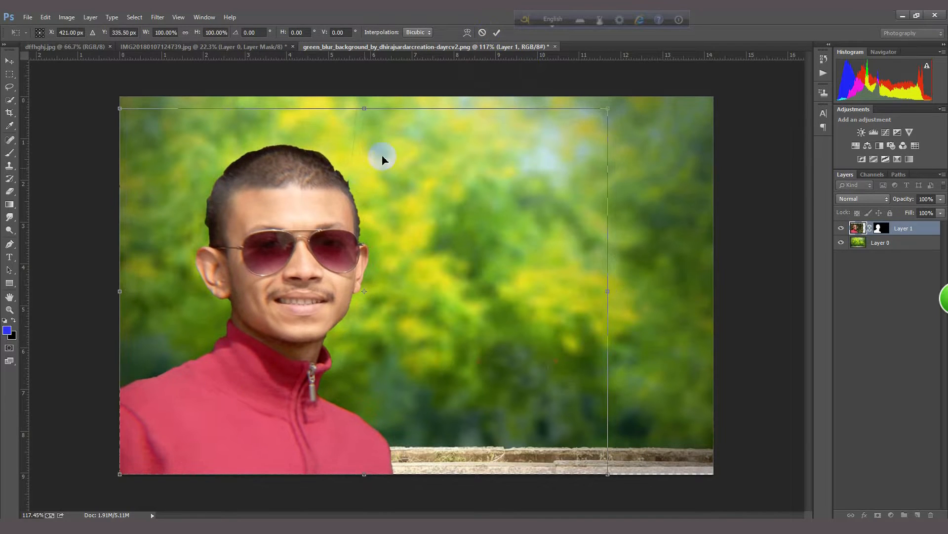
click(497, 33)
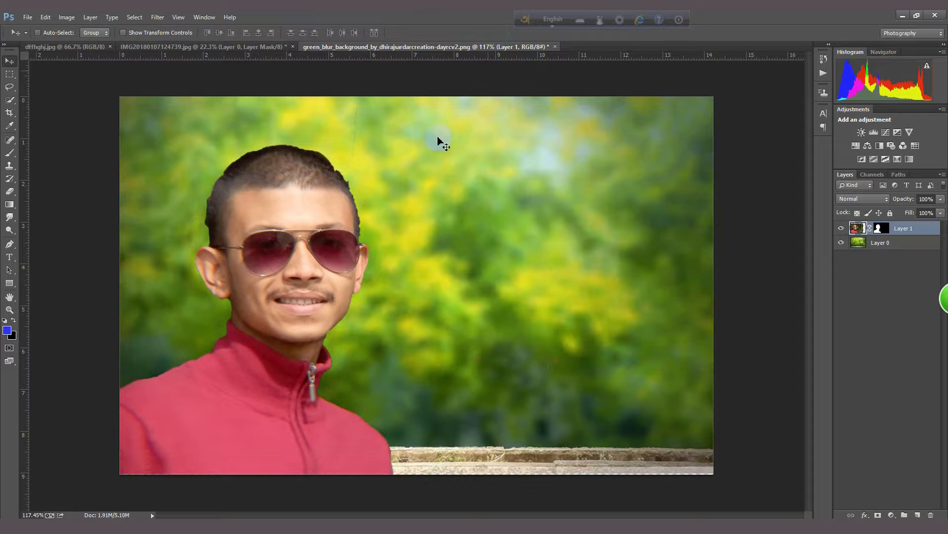
Step: Open the Top CB Hair Png image and place the hair over the man's head in the background document
click(27, 16)
click(45, 40)
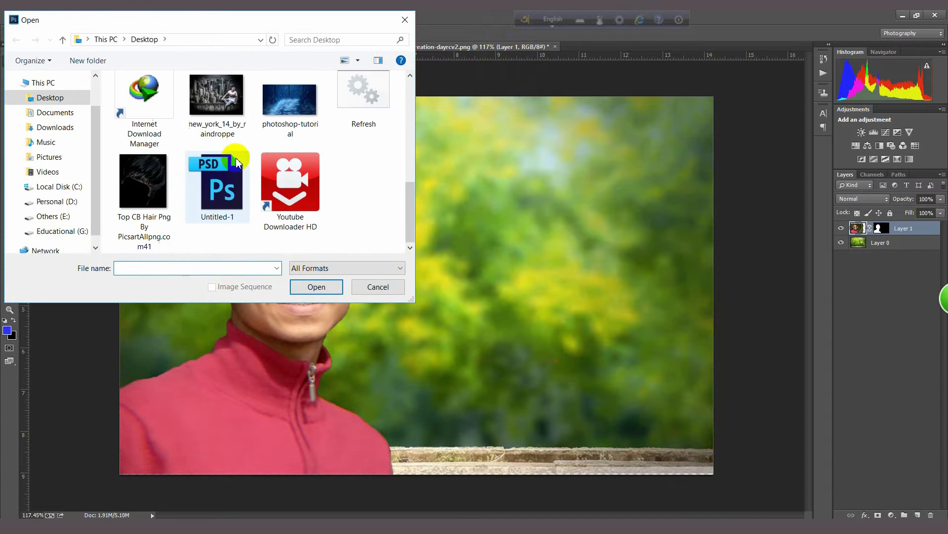
click(151, 192)
click(316, 286)
drag(430, 254, 328, 173)
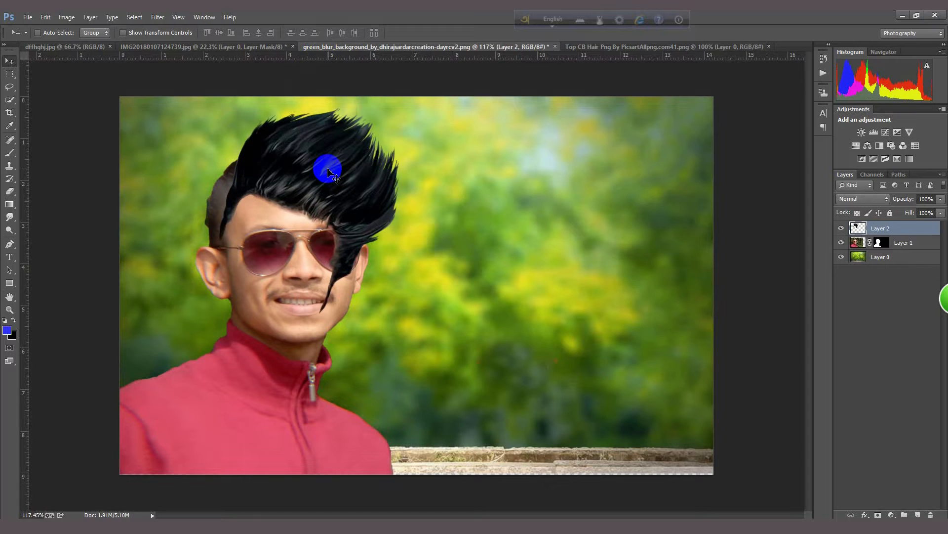
Step: Flip the hair layer horizontally and move it back over the man's head
key(ctrl+t)
right_click(366, 169)
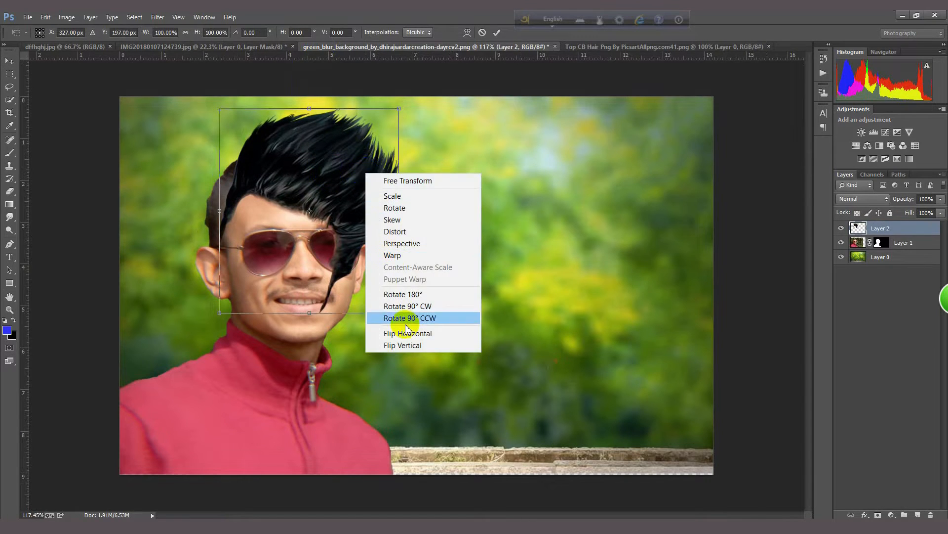
click(396, 329)
drag(320, 183, 285, 178)
Step: Enlarge the hair to about 107.62%, rotate it about 15.58°, fit it to the hairline and apply the transform
drag(389, 119, 409, 142)
drag(302, 160, 307, 152)
drag(339, 319, 343, 326)
drag(431, 126, 433, 131)
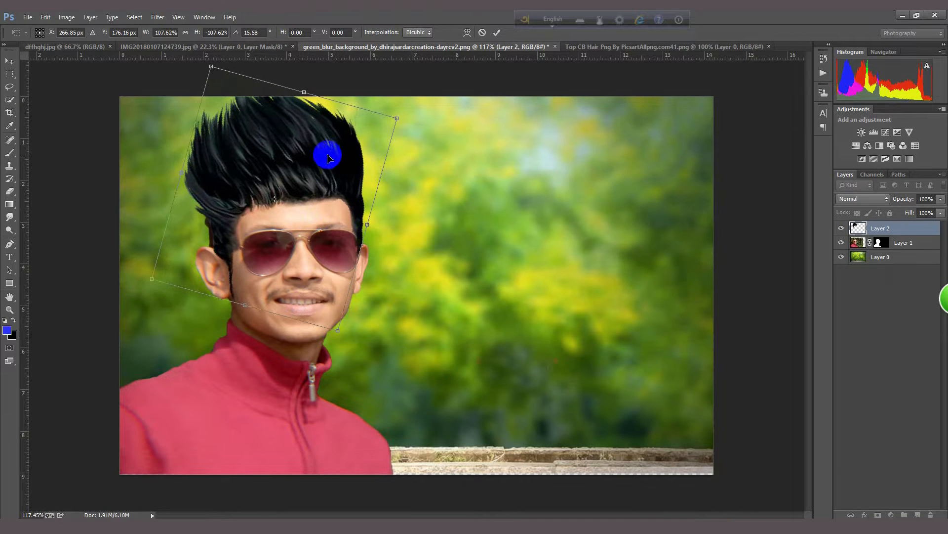
drag(315, 165, 315, 170)
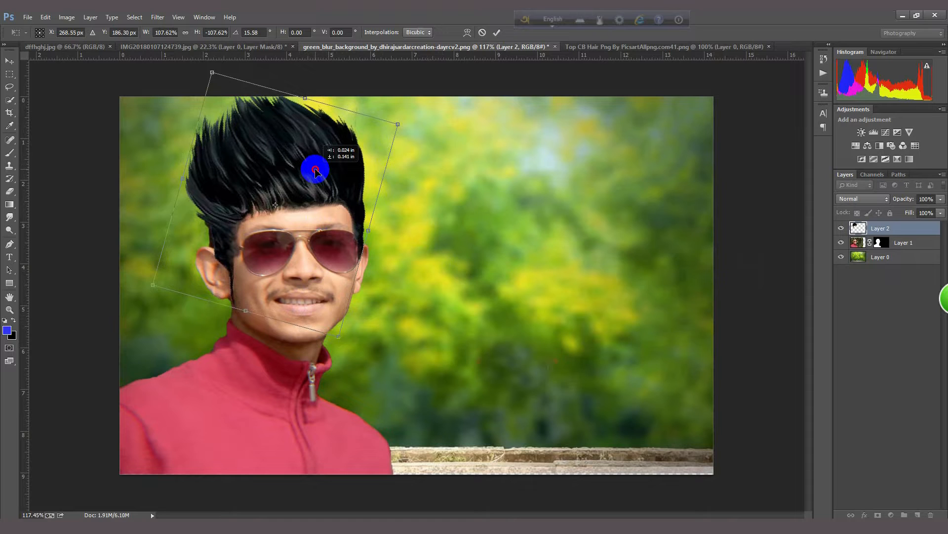
key(Return)
Step: Shift the man layer slightly down and reposition the hair layer so it sits on his forehead
click(887, 242)
drag(305, 301, 310, 297)
click(887, 227)
drag(243, 177, 258, 183)
Step: Scale the man layer to about 96.3%, move it down under the hair and apply the transform
click(878, 243)
key(ctrl+t)
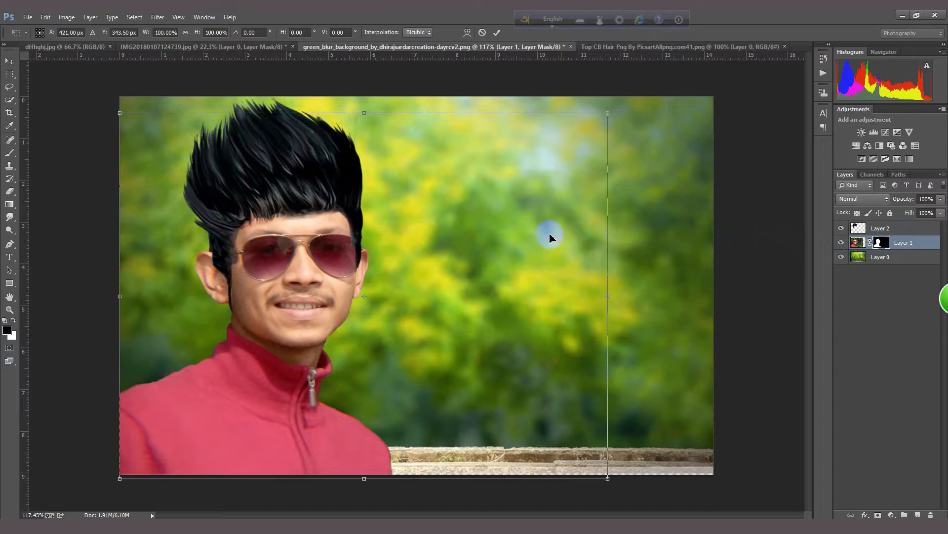
drag(606, 116, 600, 123)
drag(275, 254, 281, 284)
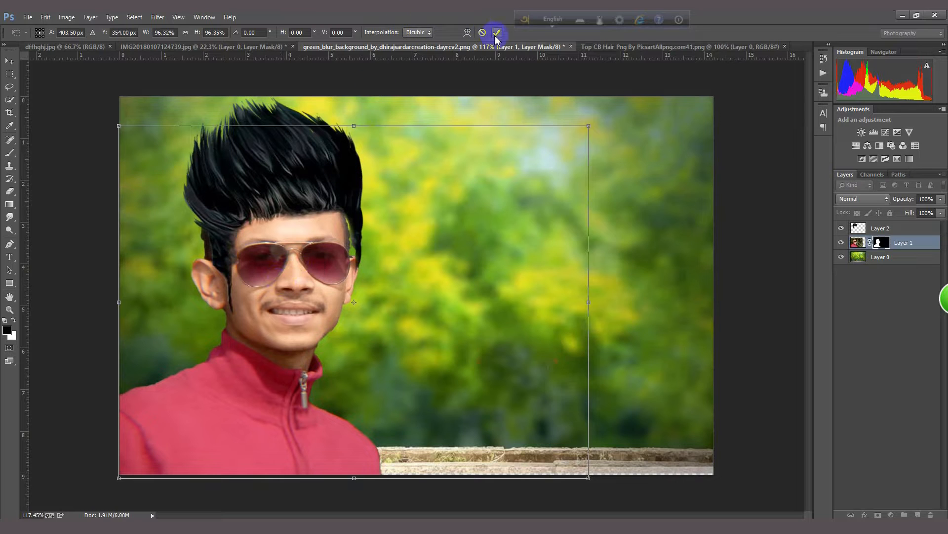
click(495, 34)
Step: Scale the hair layer to about 93.61% wide and 94.44% high, position it on the man's head and apply the transform
click(856, 228)
key(ctrl+t)
drag(321, 186, 310, 191)
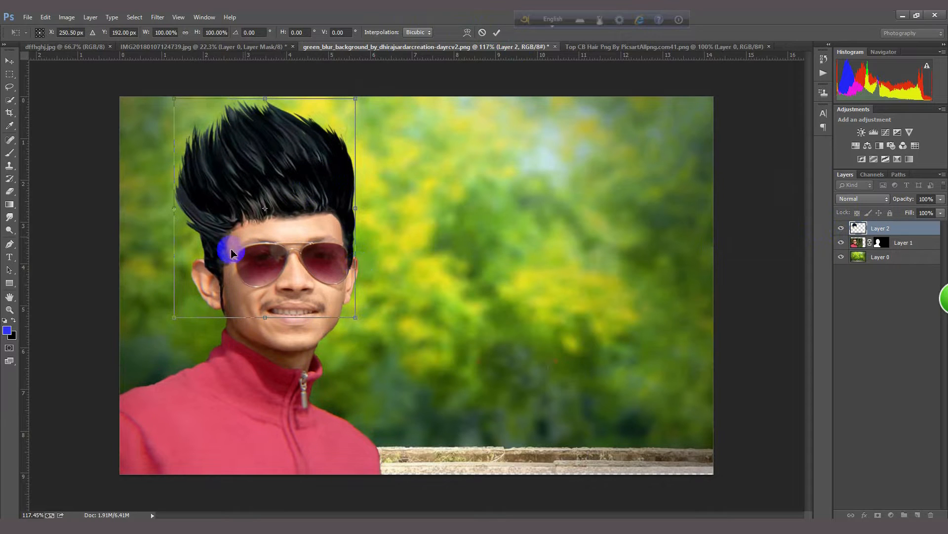
drag(177, 317, 179, 311)
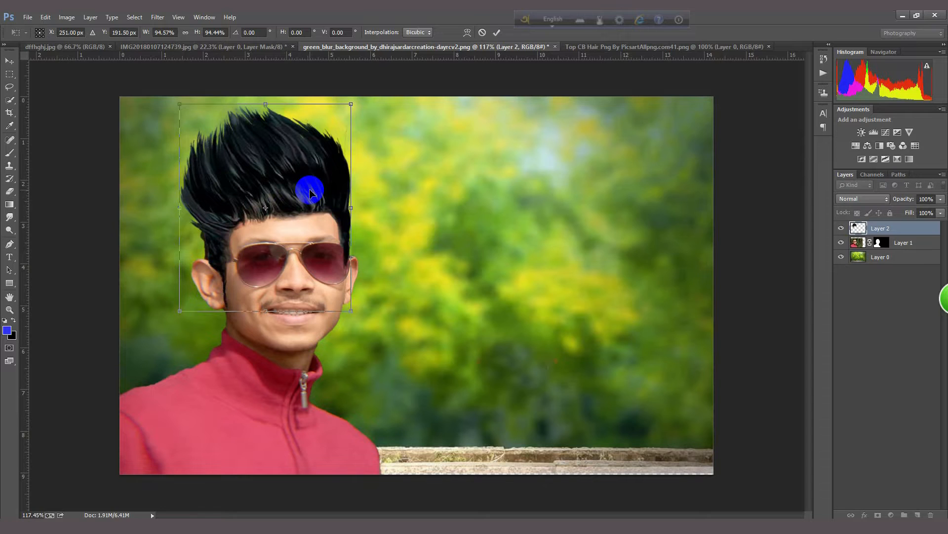
drag(303, 191, 310, 191)
drag(183, 210, 175, 207)
drag(301, 190, 301, 185)
drag(176, 205, 184, 203)
drag(312, 194, 309, 204)
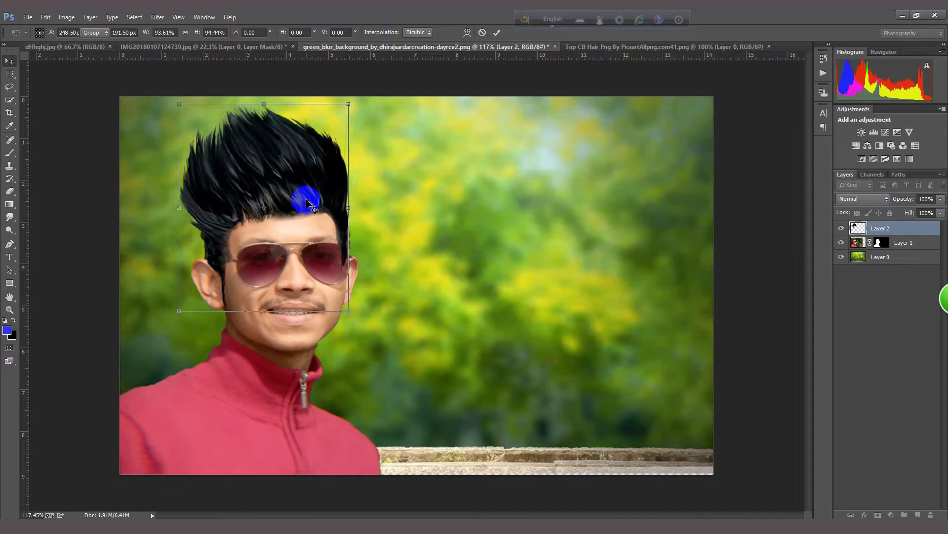
key(Return)
scroll(336, 222, up, 3)
scroll(321, 208, down, 2)
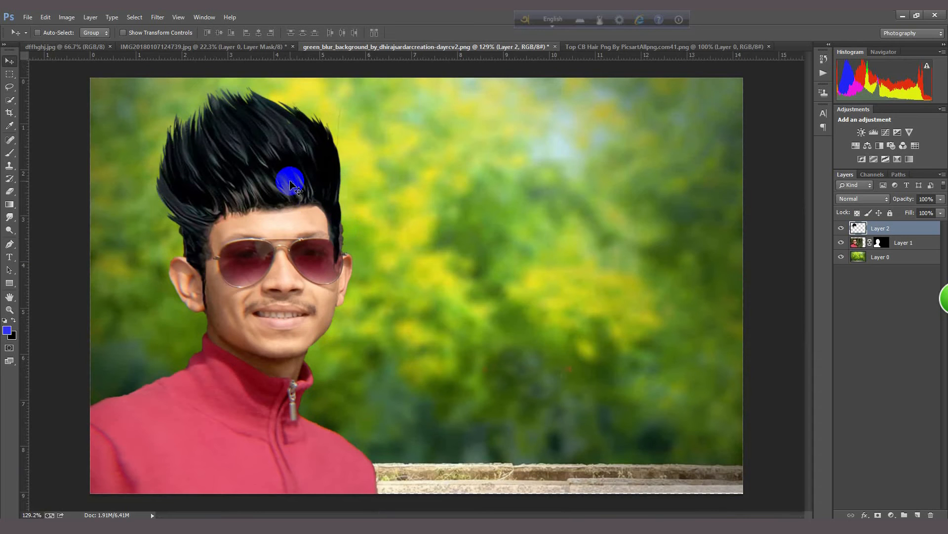
click(8, 191)
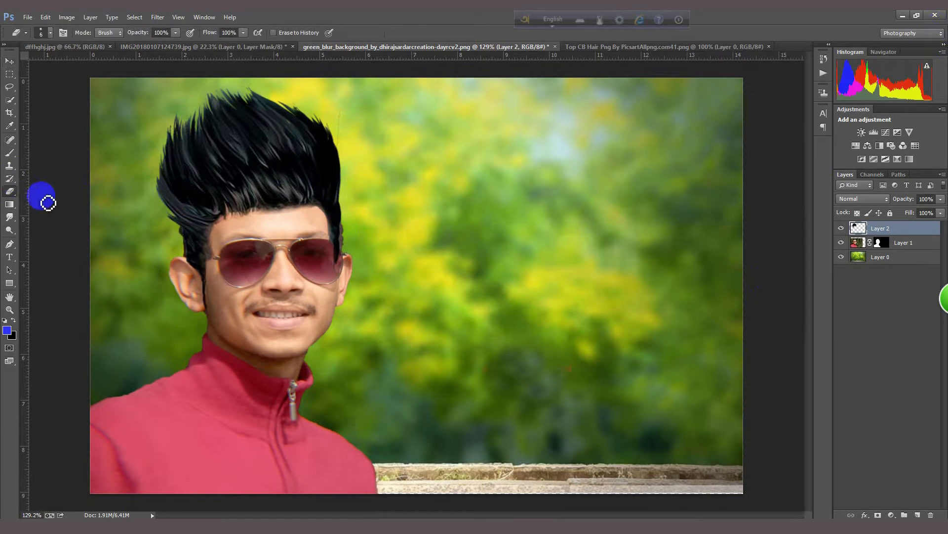
right_click(217, 224)
click(388, 20)
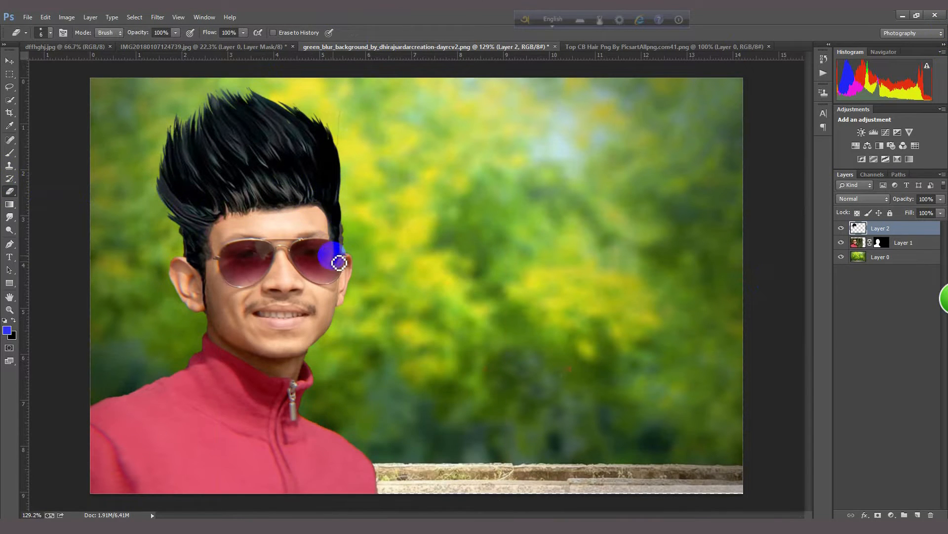
scroll(339, 254, up, 3)
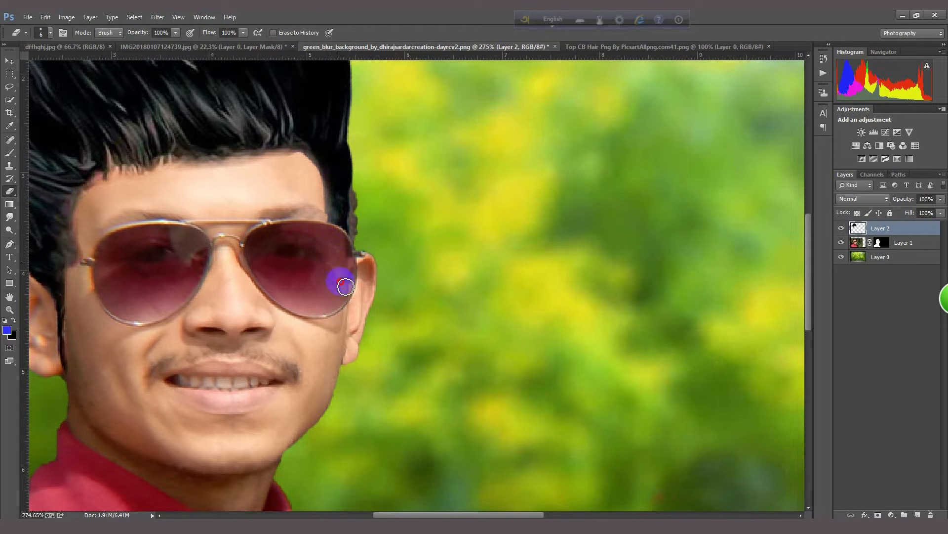
scroll(357, 269, down, 2)
scroll(363, 270, down, 1)
Step: Nudge the hair layer, widen it to about 105.12% so it covers both temples, and apply the transform
click(10, 61)
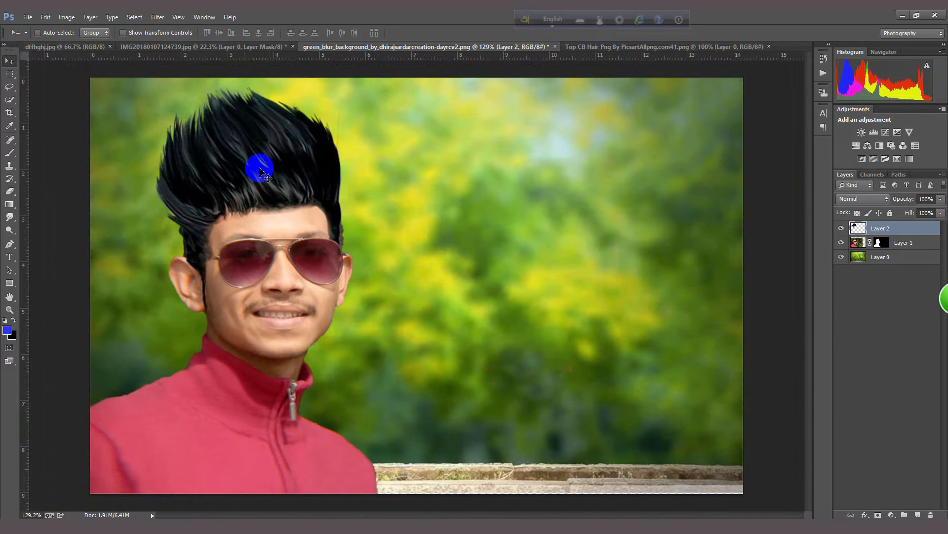
drag(245, 175, 250, 173)
key(ctrl+t)
drag(163, 199, 153, 199)
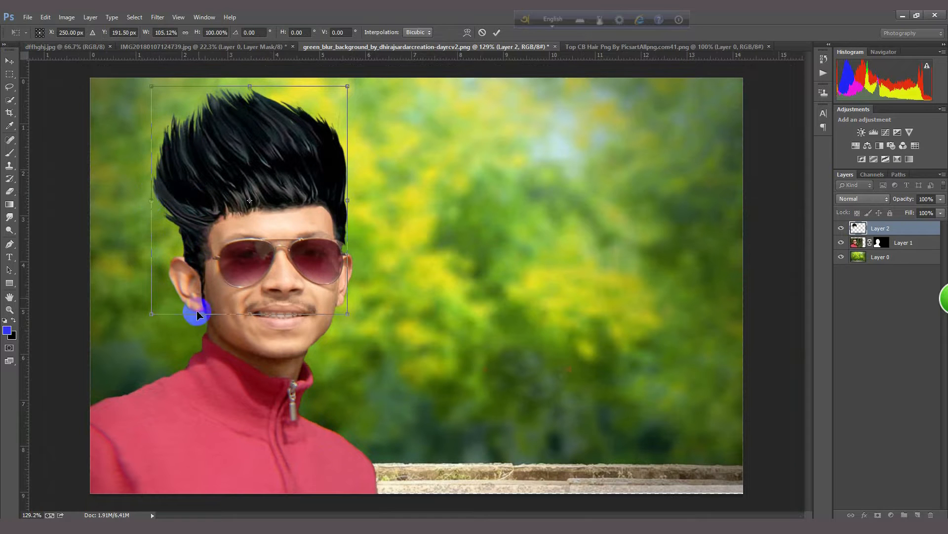
scroll(192, 317, up, 1)
scroll(181, 318, down, 1)
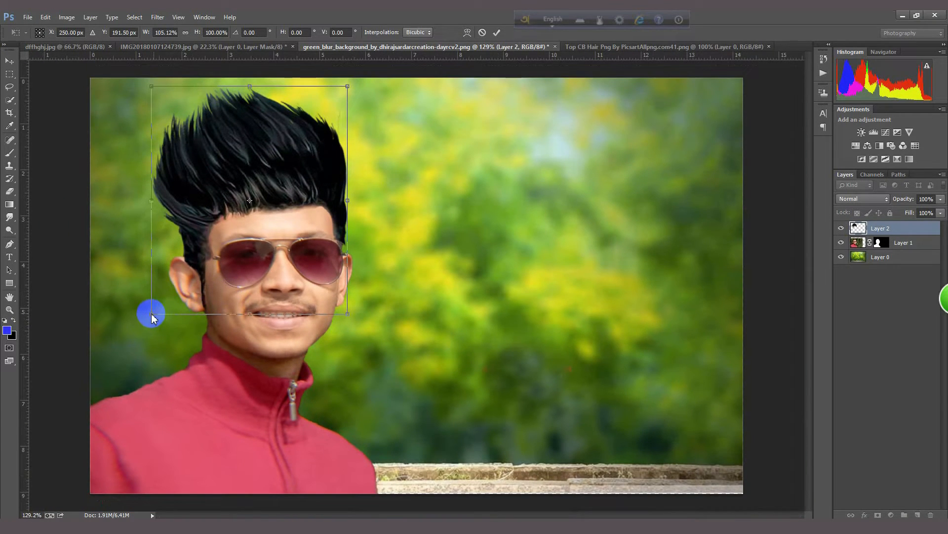
drag(151, 314, 152, 312)
key(Return)
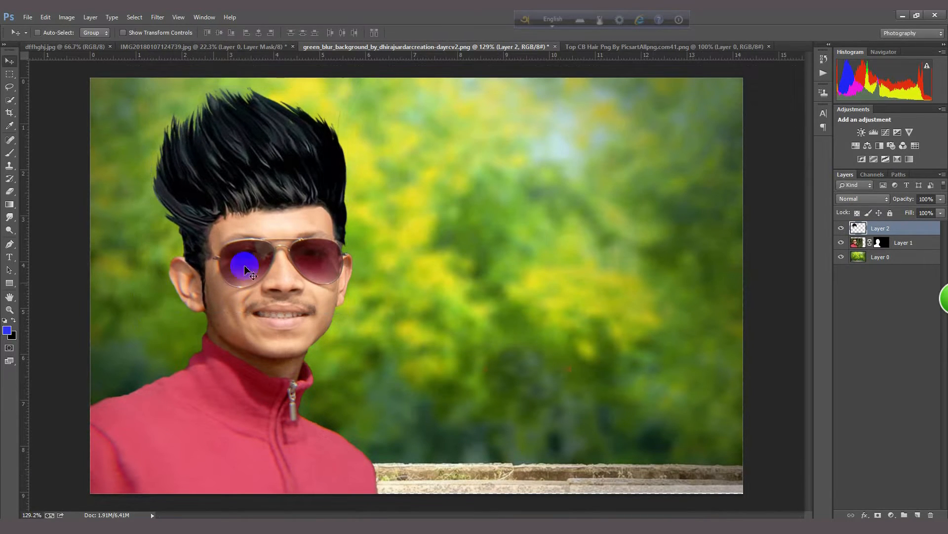
Step: Move the hair slightly down, stretch its lower edge to about 101.09% height with a -0.25° horizontal skew, and apply the transform
key(ctrl+t)
drag(346, 249, 343, 247)
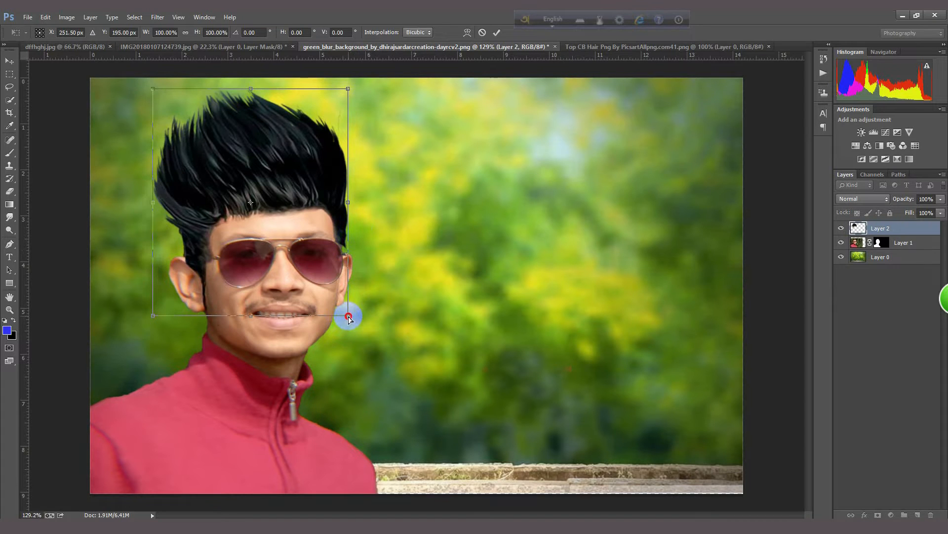
drag(349, 318, 348, 321)
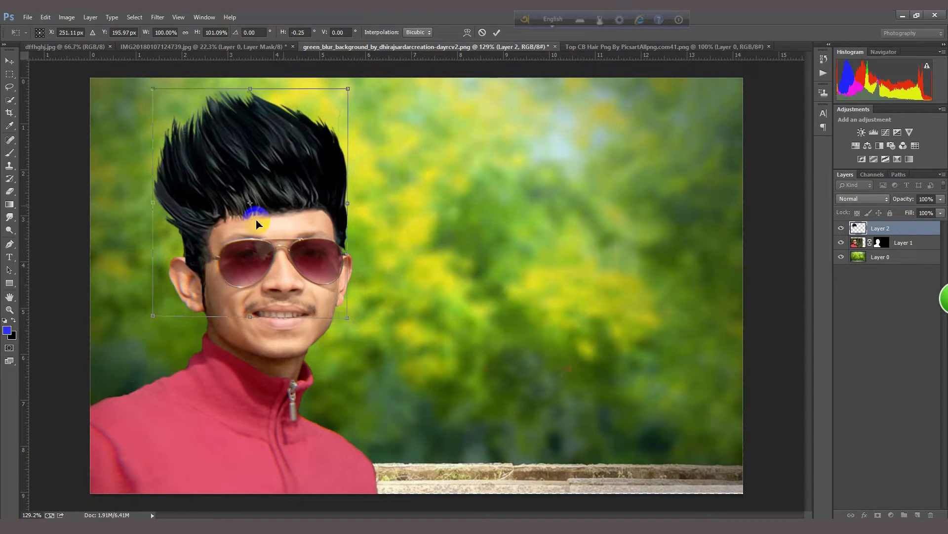
key(Return)
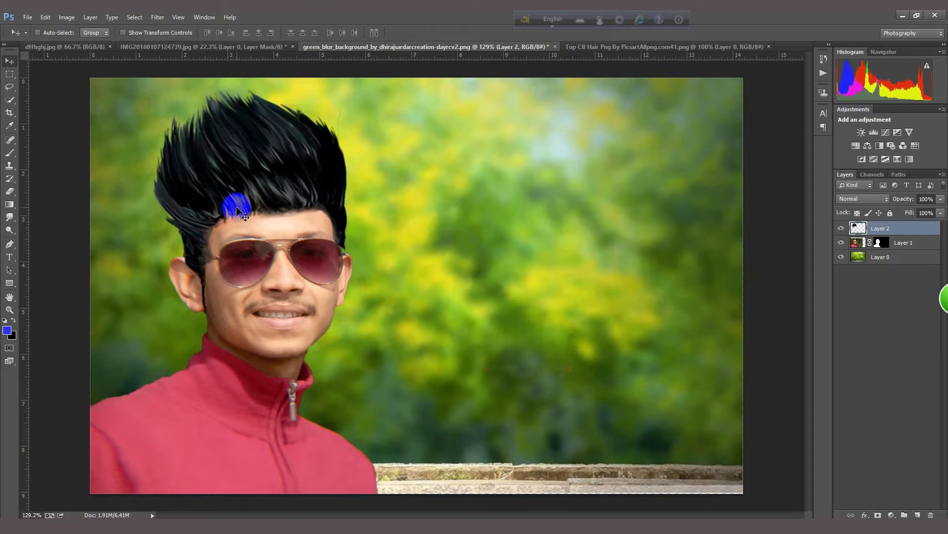
Step: Shift the hair slightly up, skew its lower corner horizontally by about 0.58° and apply the transform
drag(237, 208, 240, 206)
drag(241, 209, 237, 208)
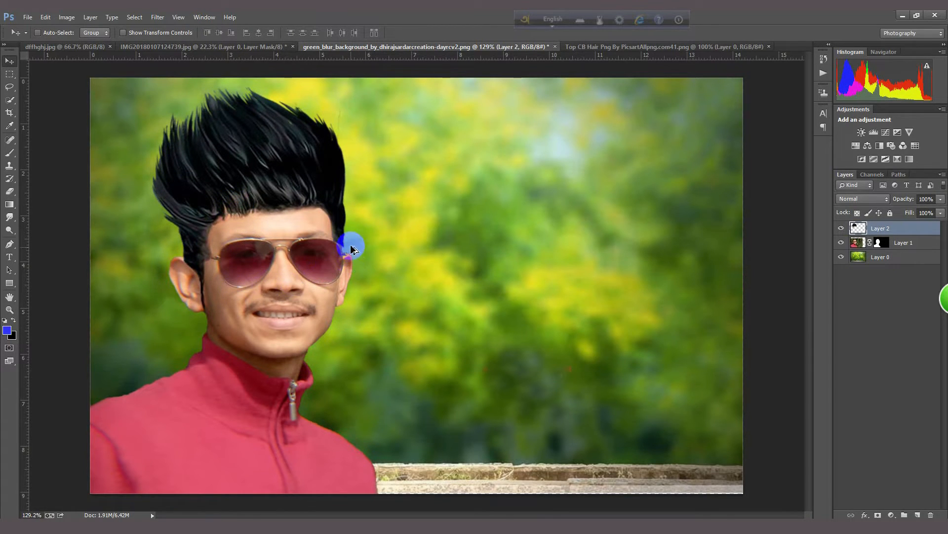
scroll(350, 239, up, 3)
scroll(345, 230, down, 5)
key(ctrl+t)
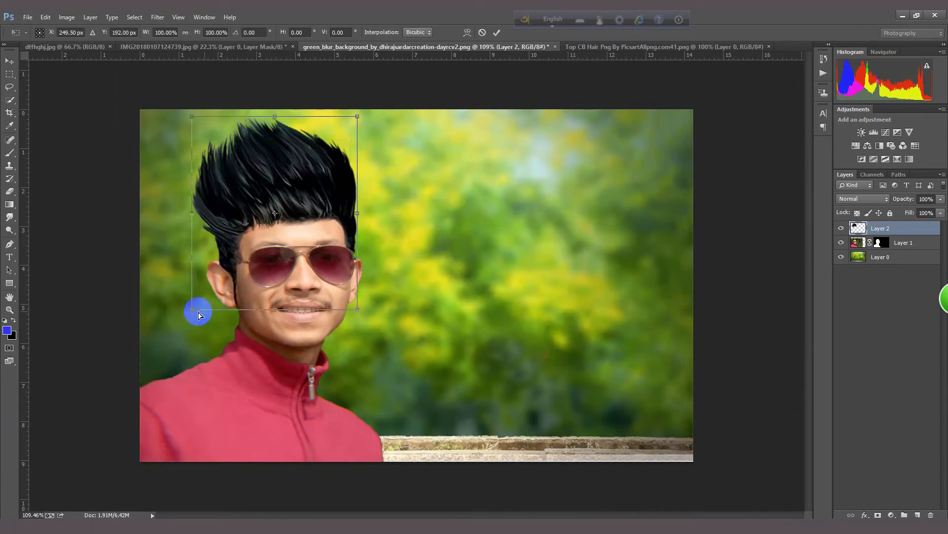
drag(191, 312, 193, 314)
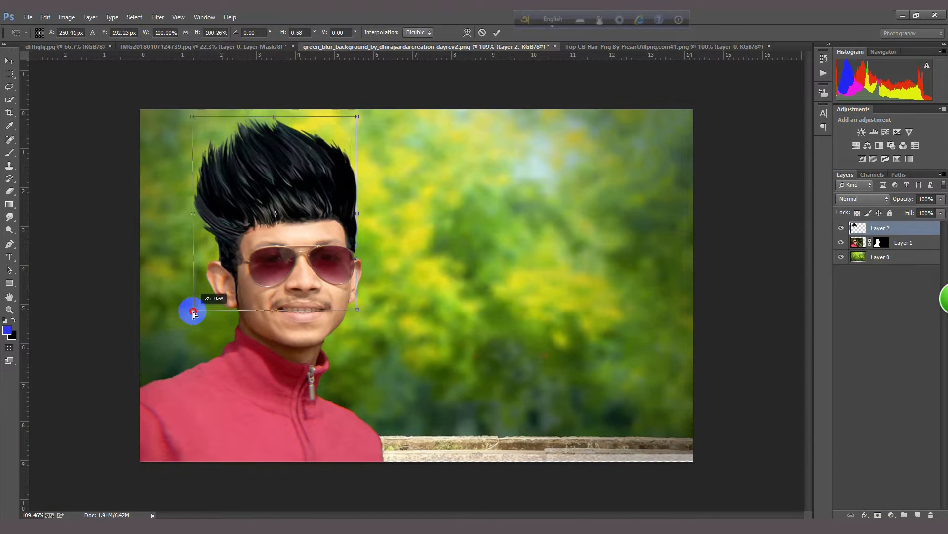
key(Return)
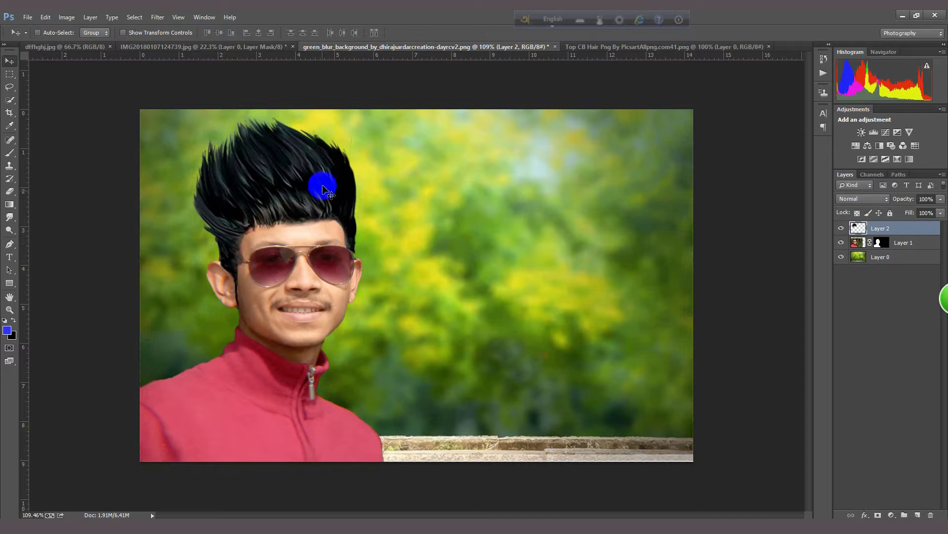
scroll(290, 218, up, 3)
scroll(290, 220, down, 3)
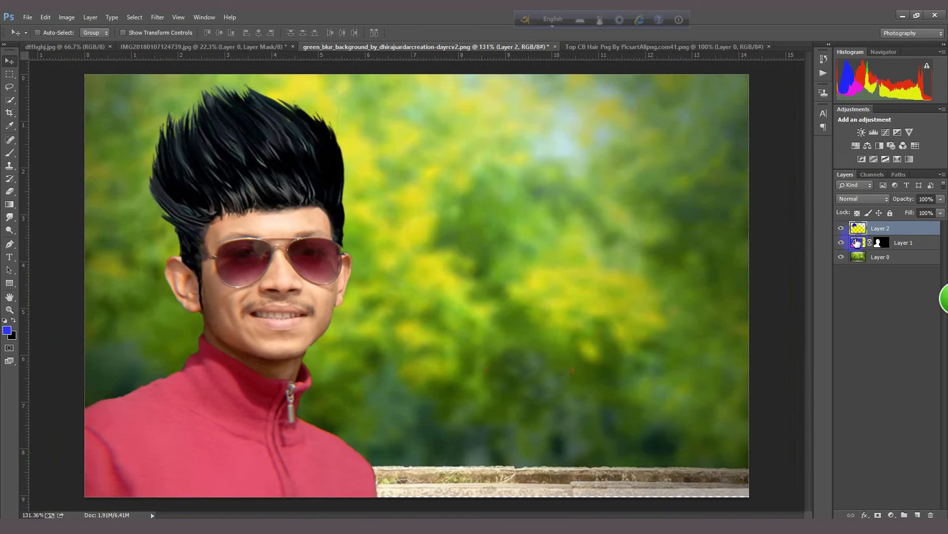
Step: Open the Camera Raw Filter on the man layer, warm the temperature slightly and raise the Oranges luminance to brighten the skin
click(880, 244)
click(157, 17)
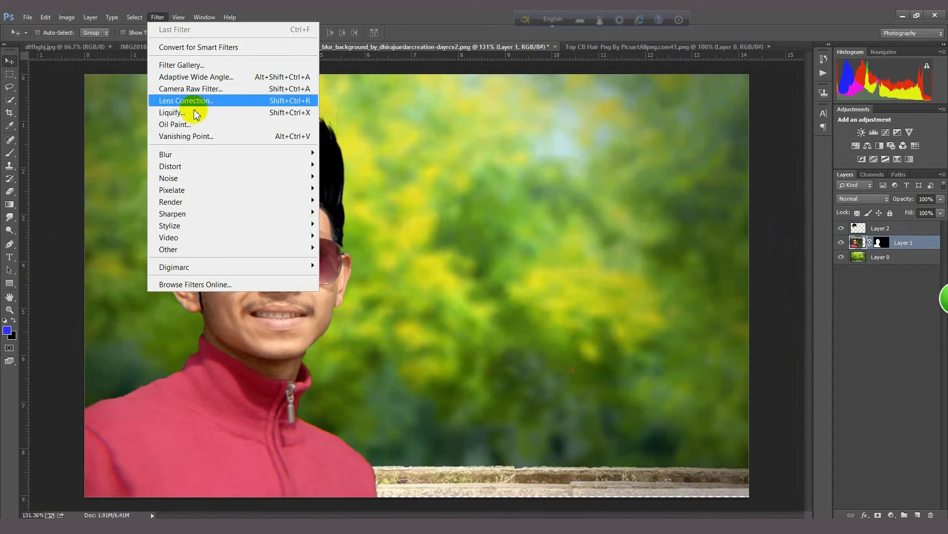
click(205, 92)
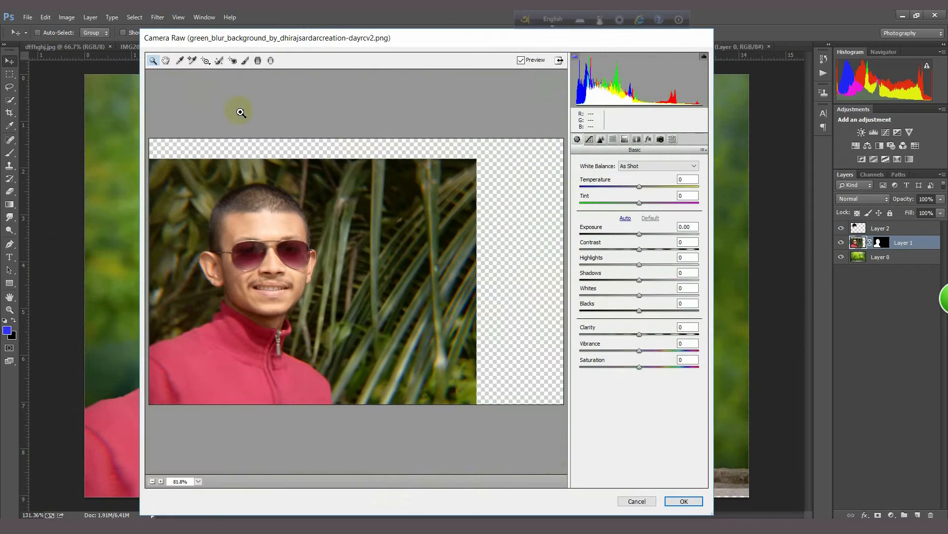
click(613, 139)
drag(639, 226, 659, 226)
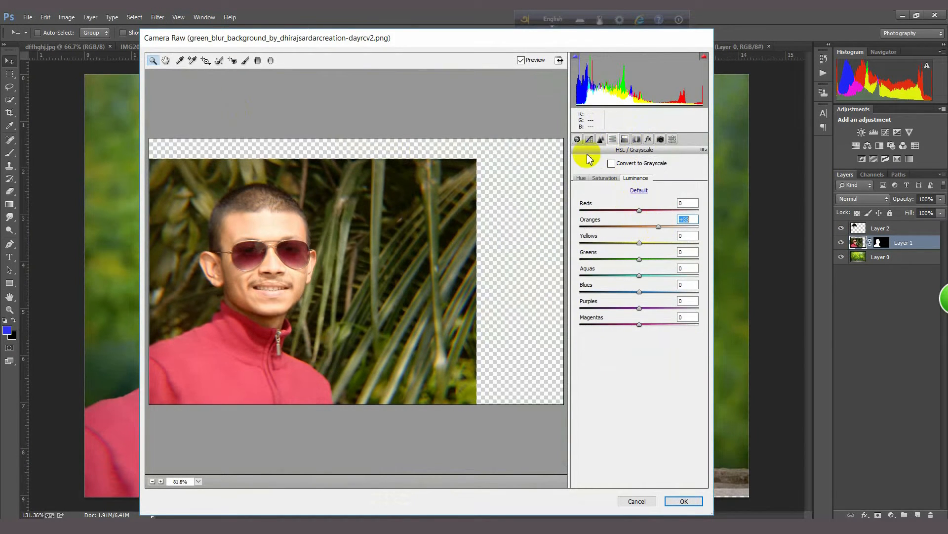
Step: Smooth the man with strong noise reduction, raising Luminance, Luminance Detail, Luminance Contrast and Color, and apply the Camera Raw Filter
click(600, 139)
drag(581, 260, 698, 261)
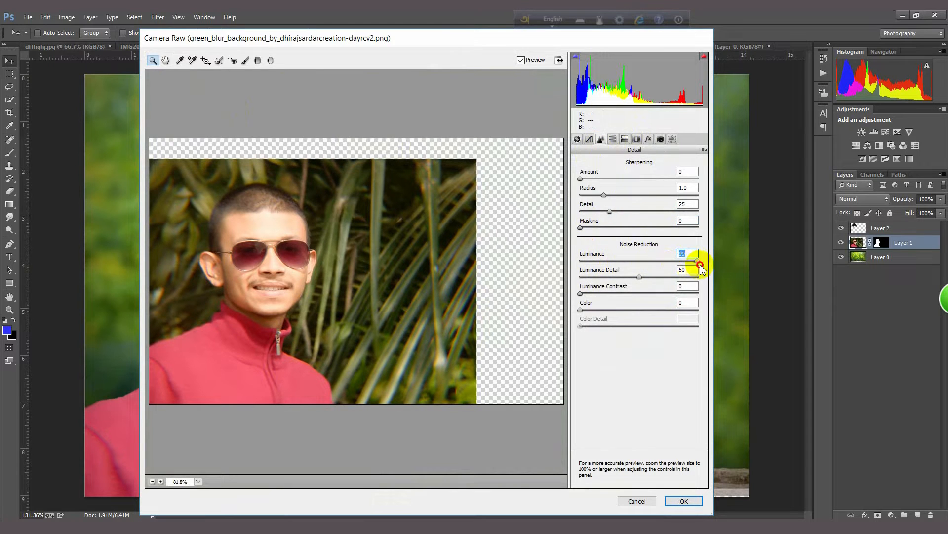
drag(642, 279, 688, 285)
drag(580, 293, 664, 293)
drag(581, 309, 673, 326)
click(686, 499)
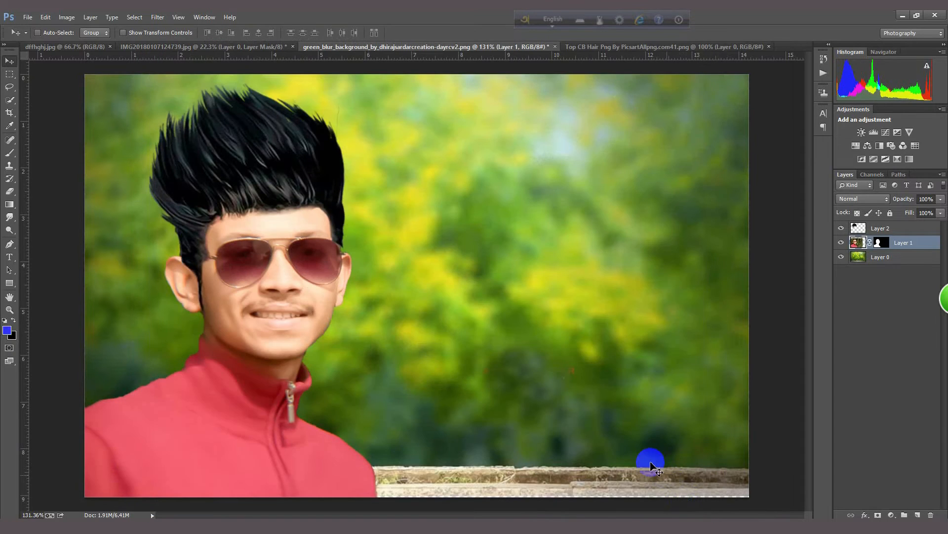
Step: Add a Hue/Saturation adjustment layer directly above the man layer
scroll(290, 195, up, 4)
scroll(282, 168, down, 3)
scroll(282, 168, down, 2)
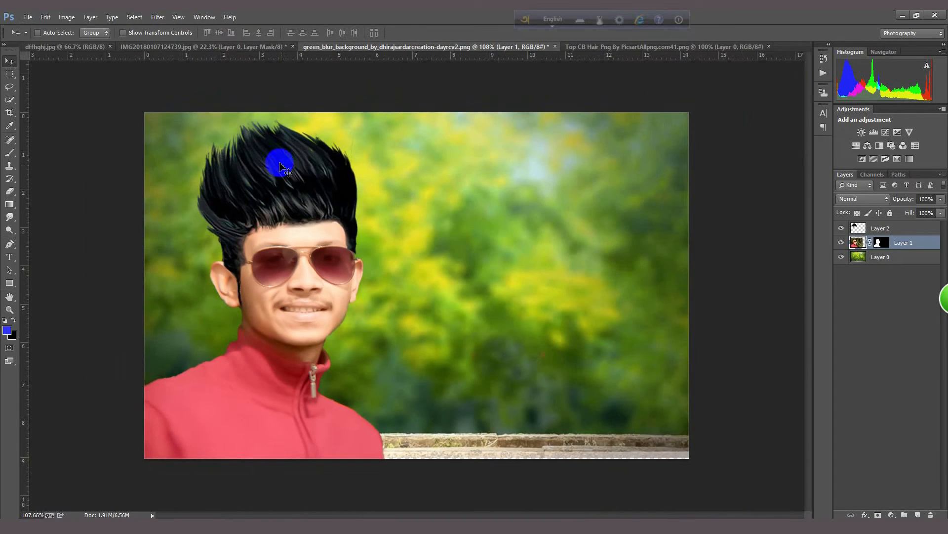
scroll(275, 158, up, 1)
scroll(261, 212, down, 1)
click(897, 229)
click(865, 246)
click(891, 515)
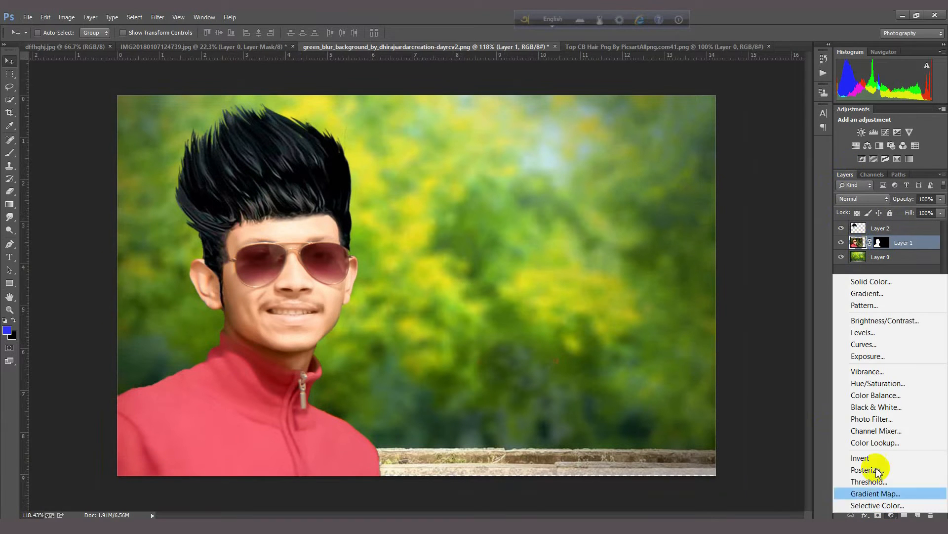
click(875, 385)
Step: Target the jacket's reds in the Hue/Saturation adjustment and set hue to -119, saturation to +48 and lightness to -15
click(439, 190)
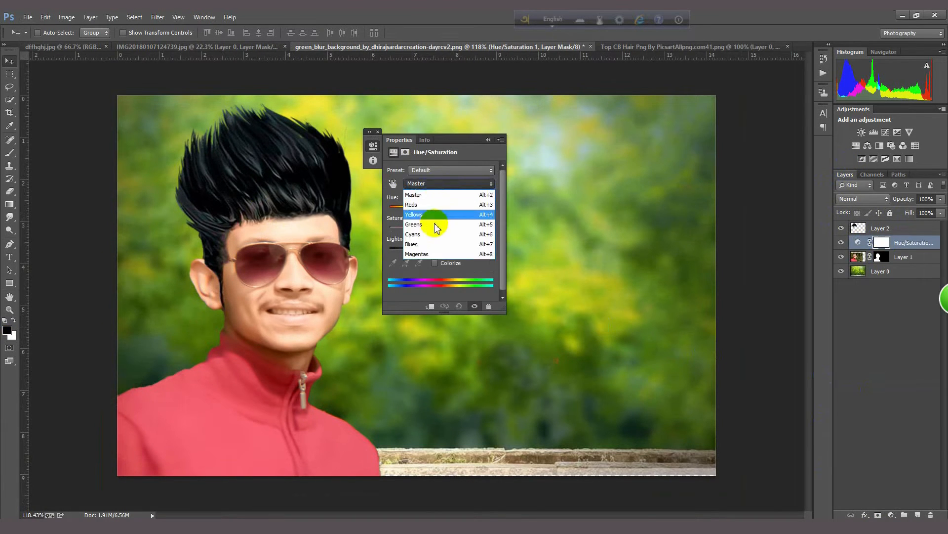
click(429, 231)
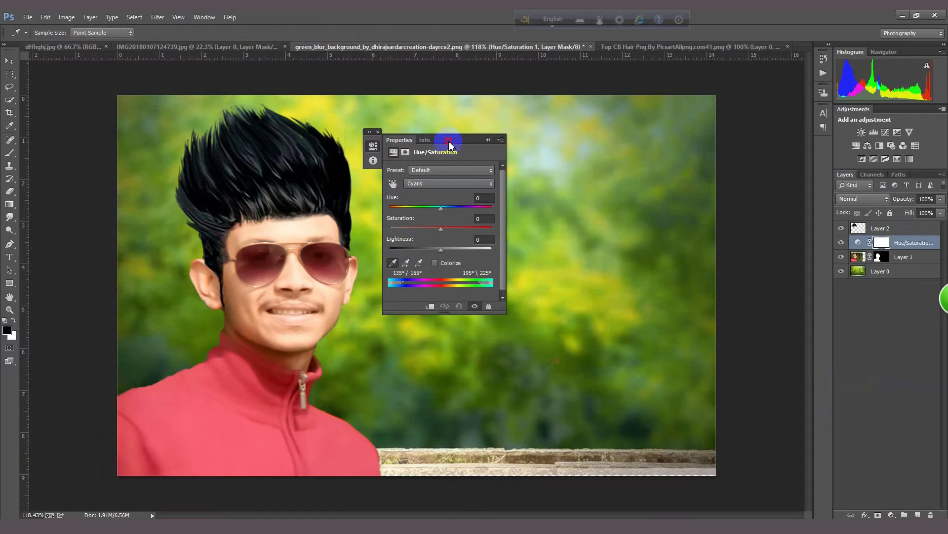
drag(450, 143, 679, 152)
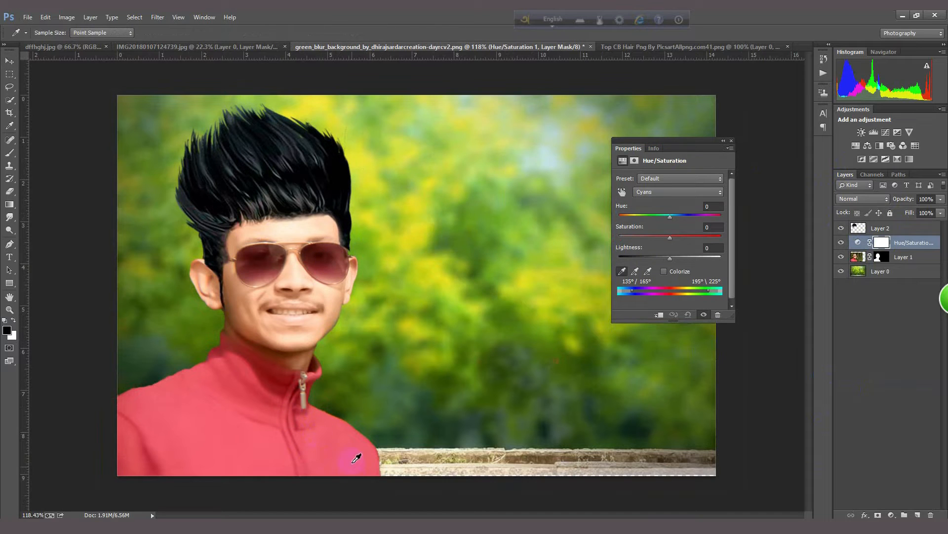
drag(671, 220, 694, 237)
drag(637, 220, 634, 217)
drag(669, 257, 656, 258)
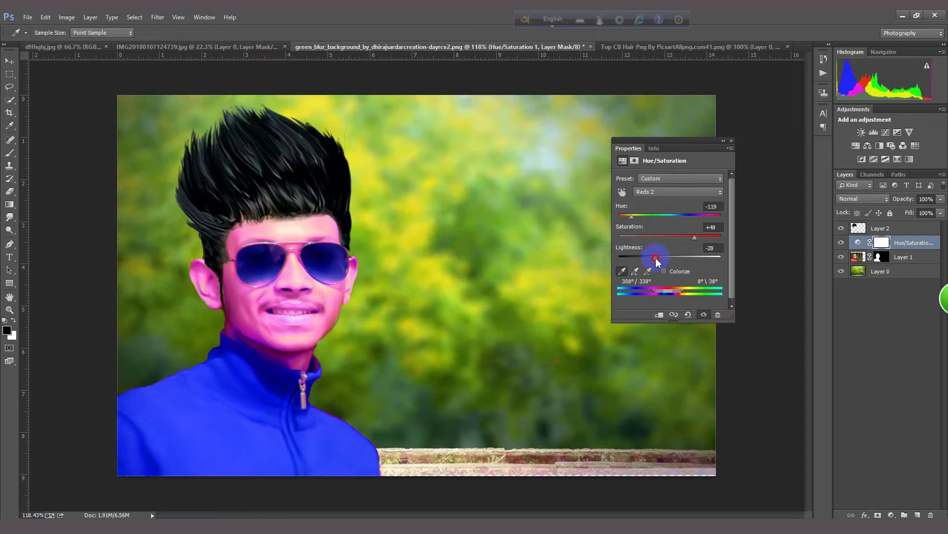
drag(657, 259, 663, 259)
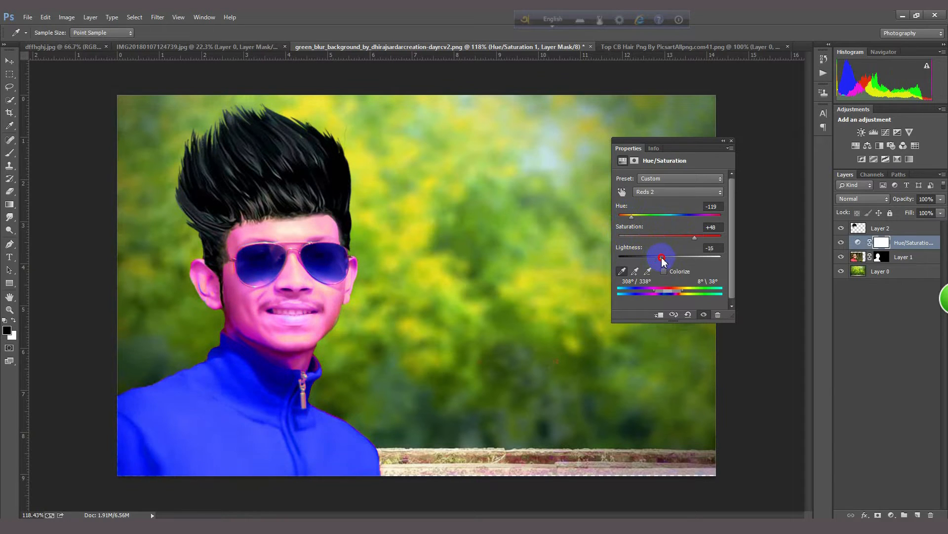
Step: Paint black on the Hue/Saturation layer's mask with the Brush to remove the colour shift from the lower face and ear
click(724, 141)
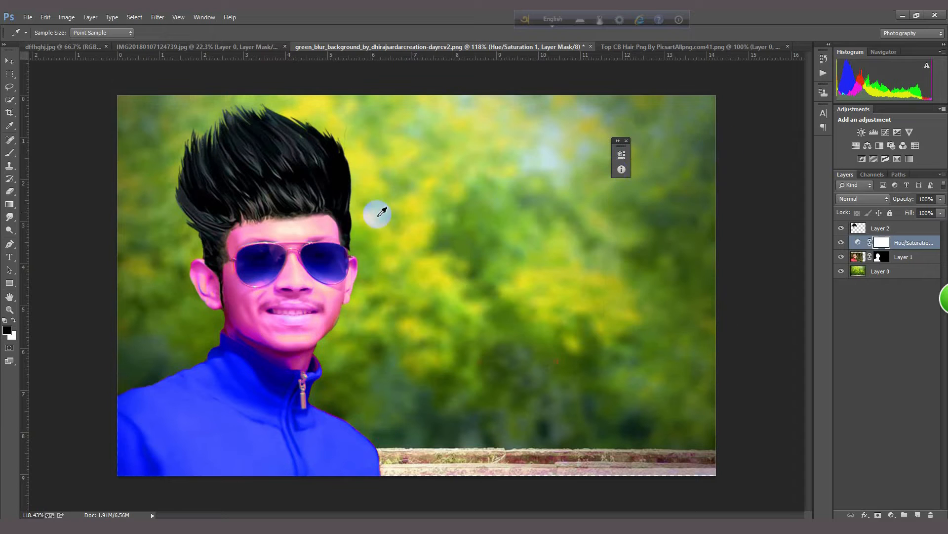
click(11, 193)
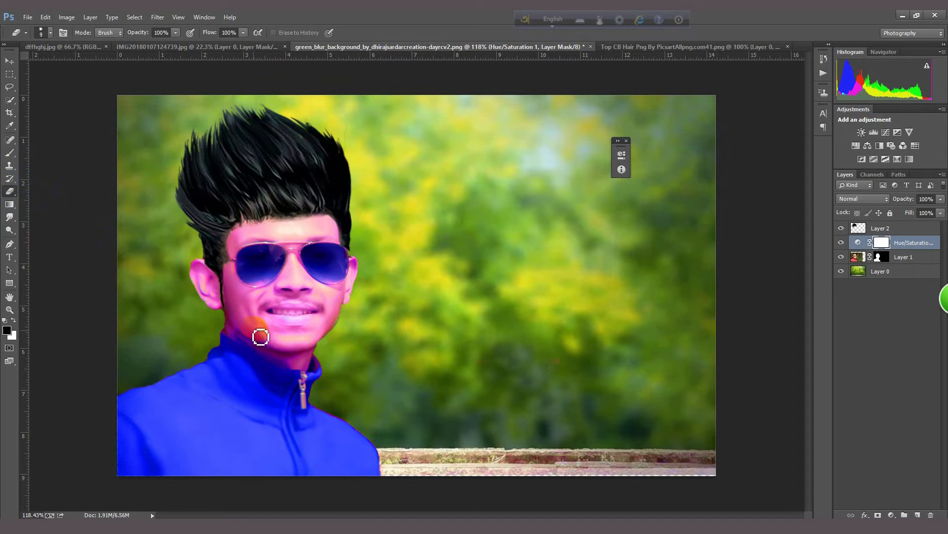
click(10, 154)
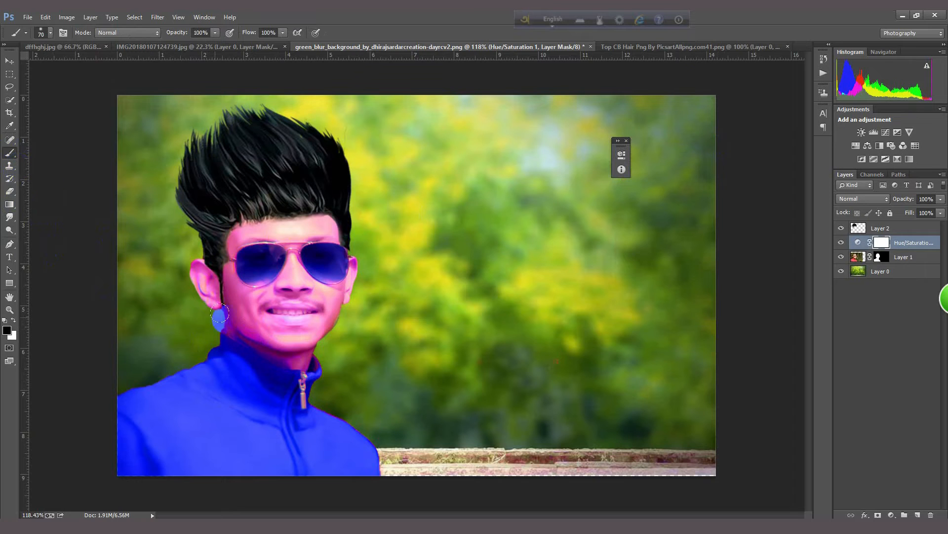
scroll(277, 332, up, 4)
mouse_move(270, 319)
mouse_down()
mouse_move(243, 304)
mouse_move(267, 324)
mouse_move(190, 301)
mouse_move(159, 264)
mouse_move(159, 230)
mouse_up()
scroll(153, 229, up, 3)
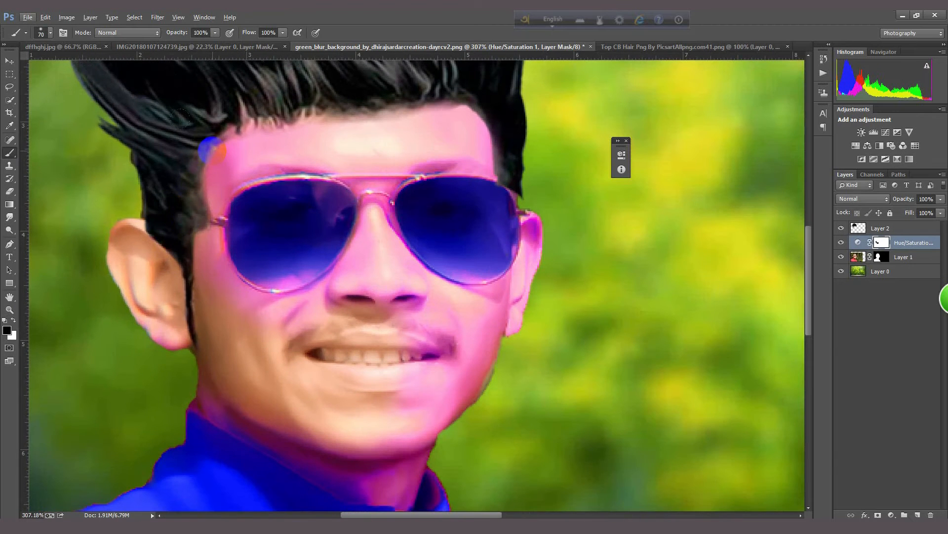
Step: Mask the colour shift off the forehead, temples, nose, cheeks and other ear, using a smaller brush around the sunglasses
drag(247, 136, 210, 181)
key(bracketleft)
mouse_move(209, 231)
mouse_down()
mouse_move(229, 286)
mouse_move(302, 307)
mouse_move(369, 259)
mouse_move(361, 175)
mouse_move(318, 158)
mouse_move(240, 176)
mouse_move(303, 117)
mouse_move(411, 161)
mouse_move(484, 155)
mouse_move(438, 112)
mouse_move(495, 155)
mouse_up()
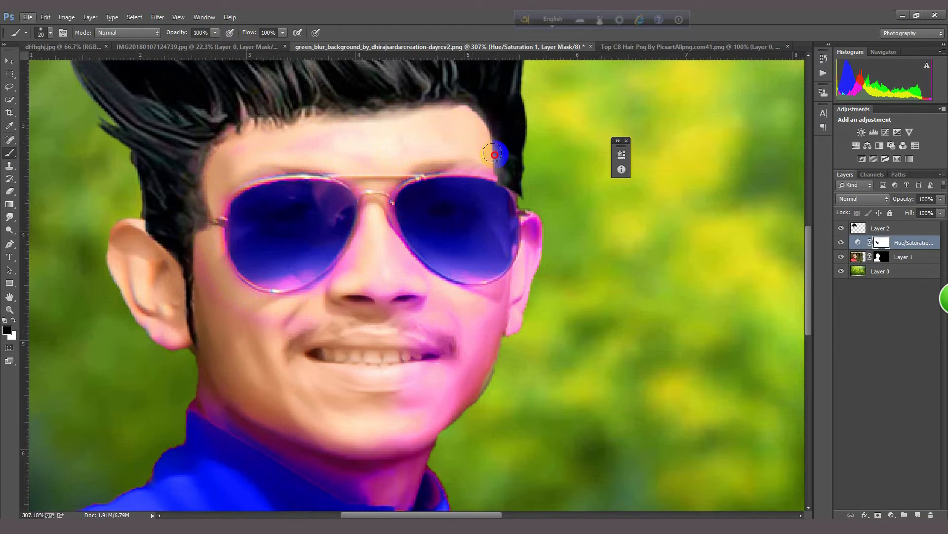
mouse_move(388, 245)
mouse_down()
mouse_move(382, 306)
mouse_move(319, 305)
mouse_up()
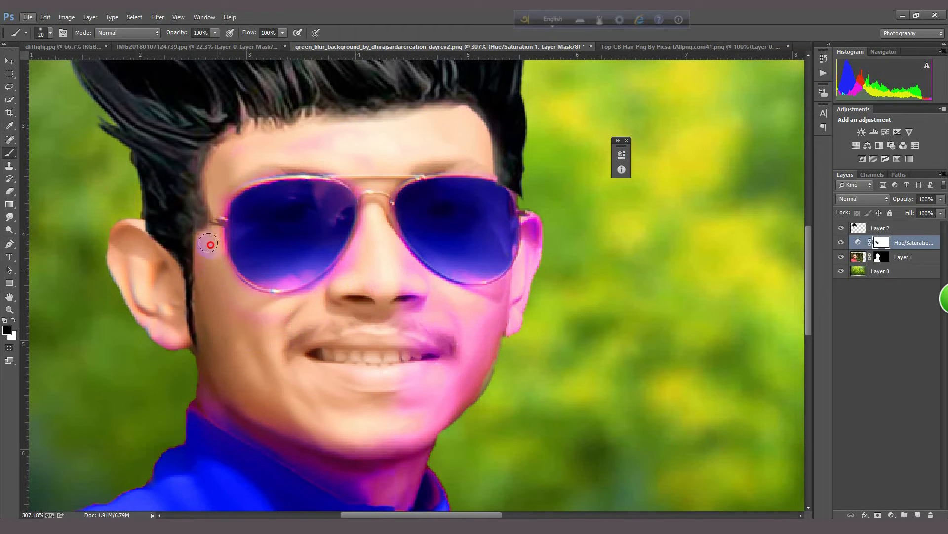
mouse_move(533, 190)
mouse_down()
mouse_move(536, 232)
mouse_move(513, 282)
mouse_move(444, 309)
mouse_move(413, 288)
mouse_move(415, 324)
mouse_move(445, 353)
mouse_move(527, 304)
mouse_move(431, 352)
mouse_move(509, 290)
mouse_move(443, 396)
mouse_move(464, 392)
mouse_up()
Step: Paint the Hue/Saturation mask over the chin and neck down to the collar to restore their natural skin tone
scroll(465, 391, down, 2)
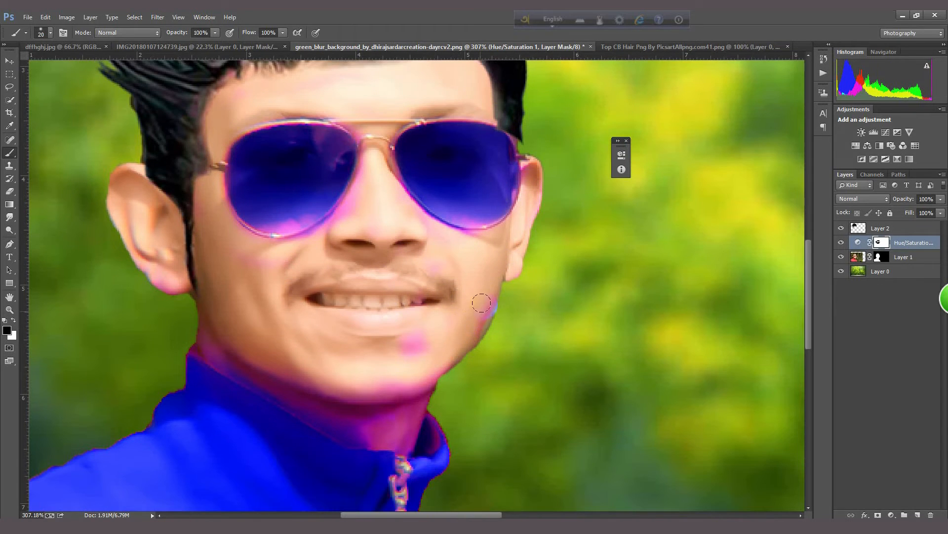
drag(428, 342, 420, 439)
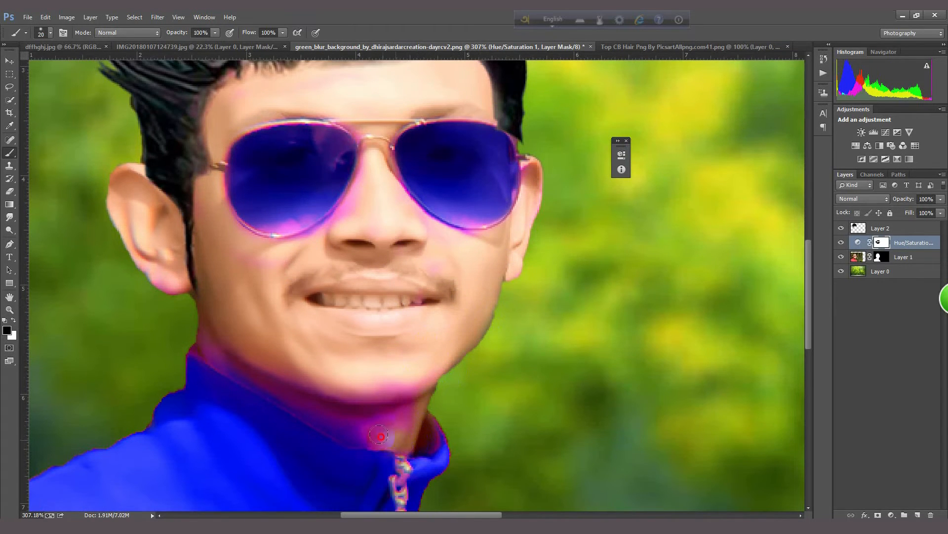
mouse_move(346, 425)
mouse_down()
mouse_move(319, 414)
mouse_move(374, 429)
mouse_move(393, 385)
mouse_move(306, 398)
mouse_move(204, 341)
mouse_move(339, 387)
mouse_move(226, 352)
mouse_move(304, 395)
mouse_up()
scroll(347, 292, down, 5)
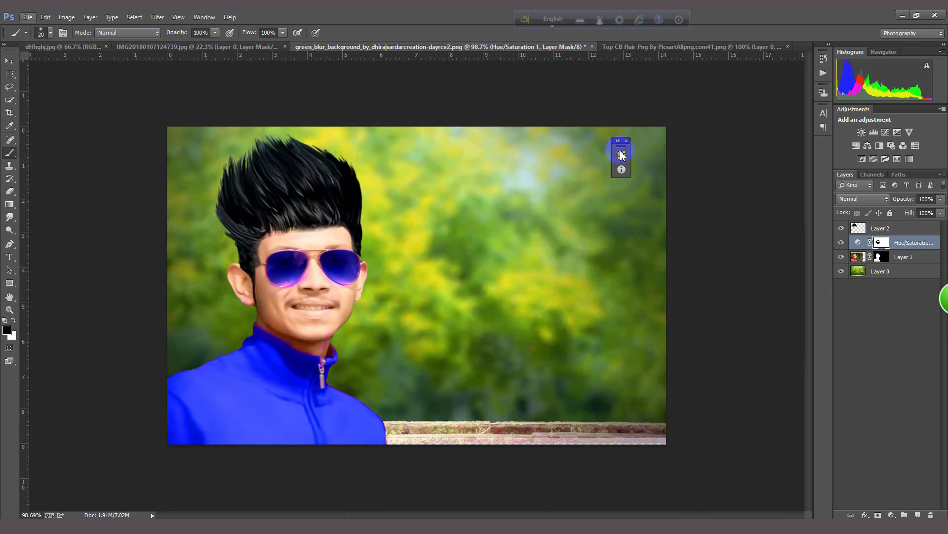
Step: Check the reference image, add a new layer above the Hue/Saturation adjustment and paint soft blue glows on both sunglass lenses
click(73, 46)
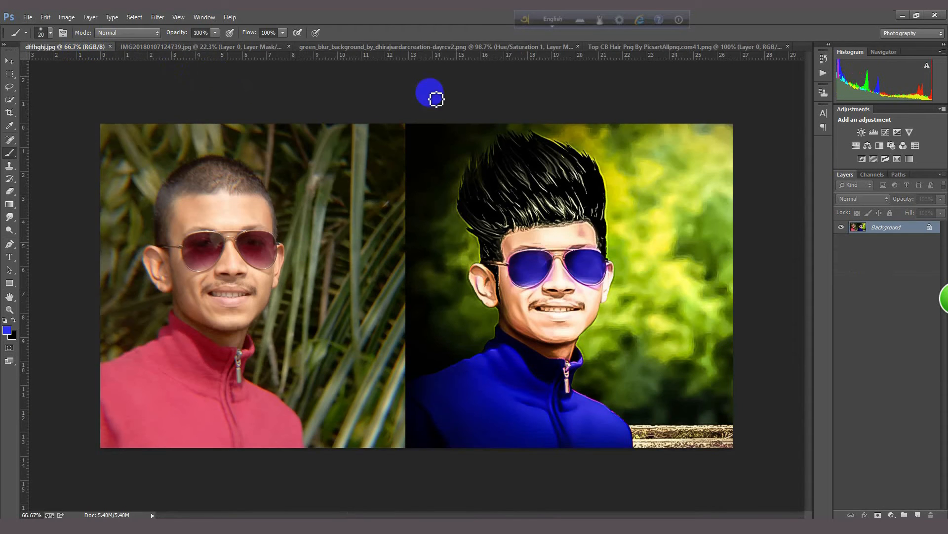
click(632, 47)
click(488, 47)
scroll(324, 272, up, 3)
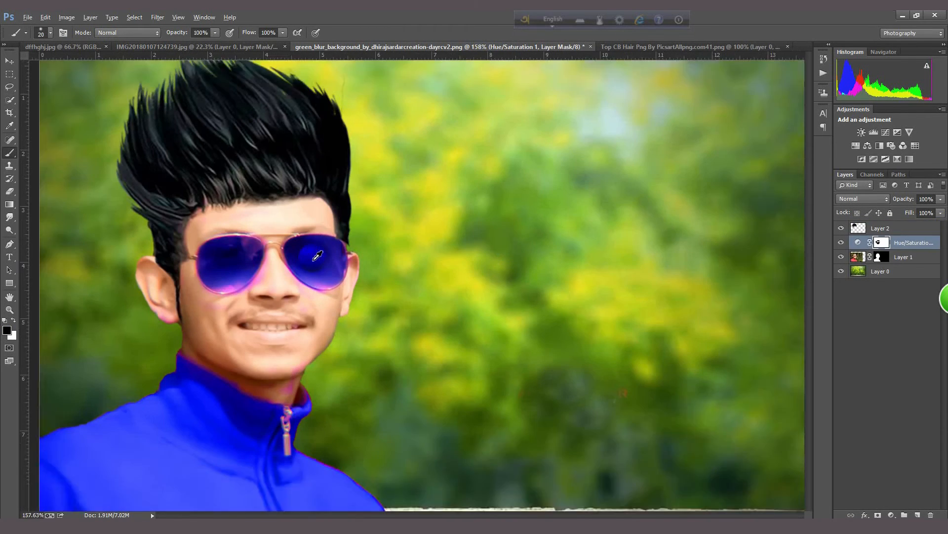
click(917, 515)
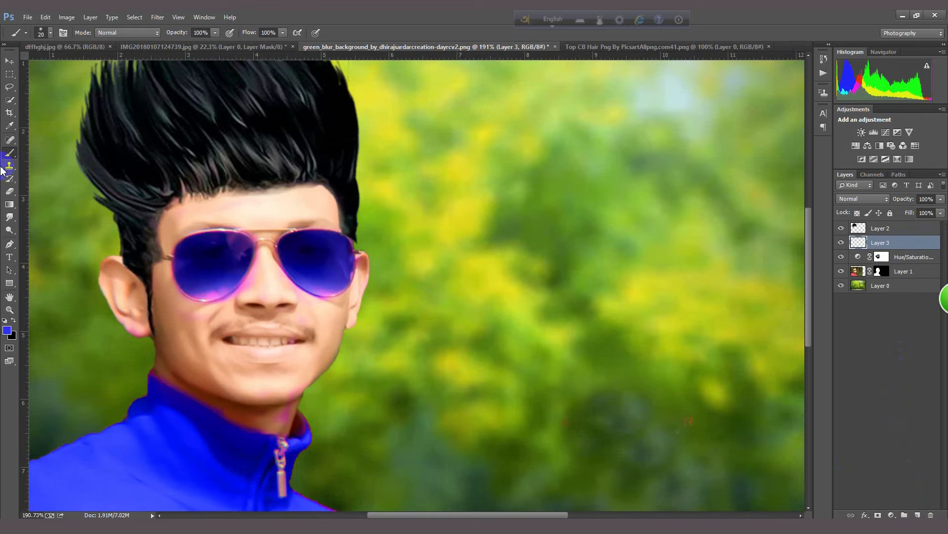
click(213, 258)
key(bracketright)
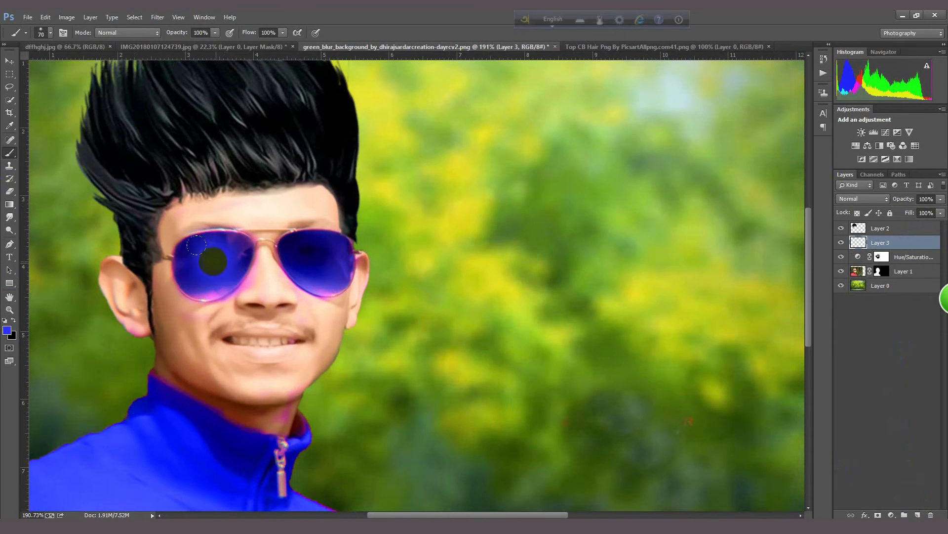
click(296, 240)
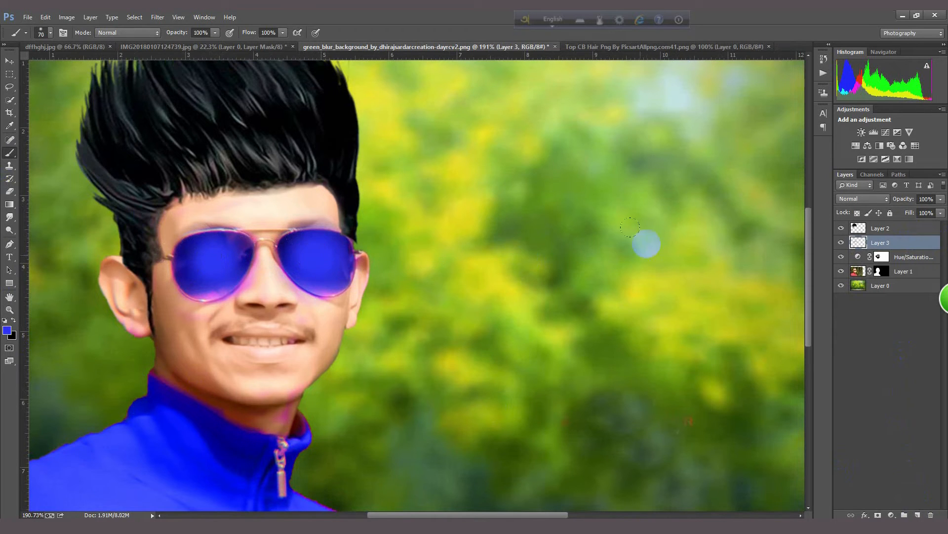
Step: Try the Screen blend mode on the lens glow layer and return it to Normal
click(863, 199)
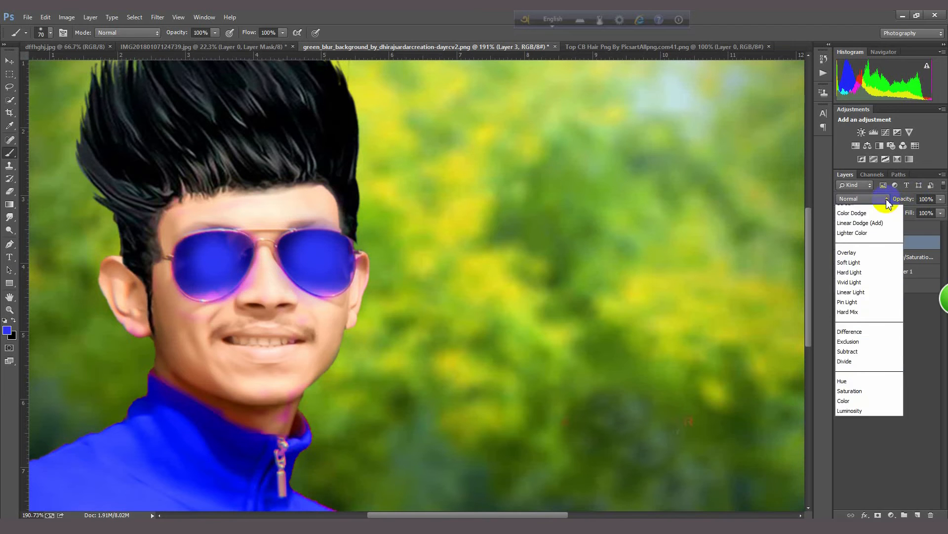
click(848, 308)
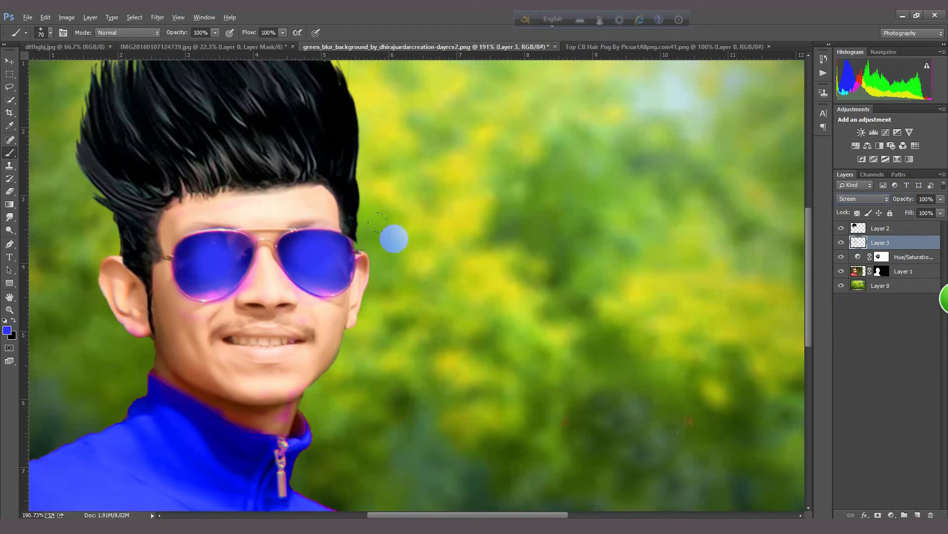
click(8, 58)
scroll(254, 212, down, 5)
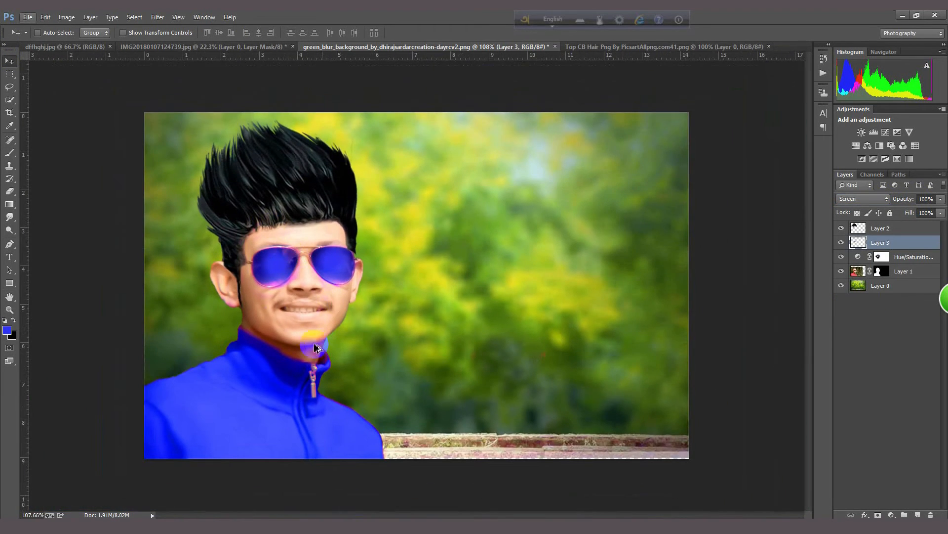
scroll(252, 241, up, 7)
scroll(252, 241, down, 5)
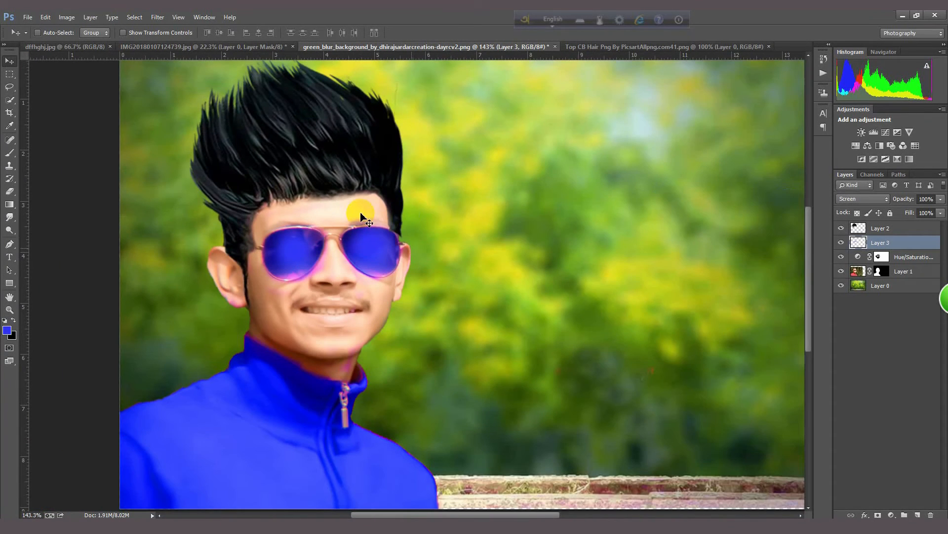
click(880, 198)
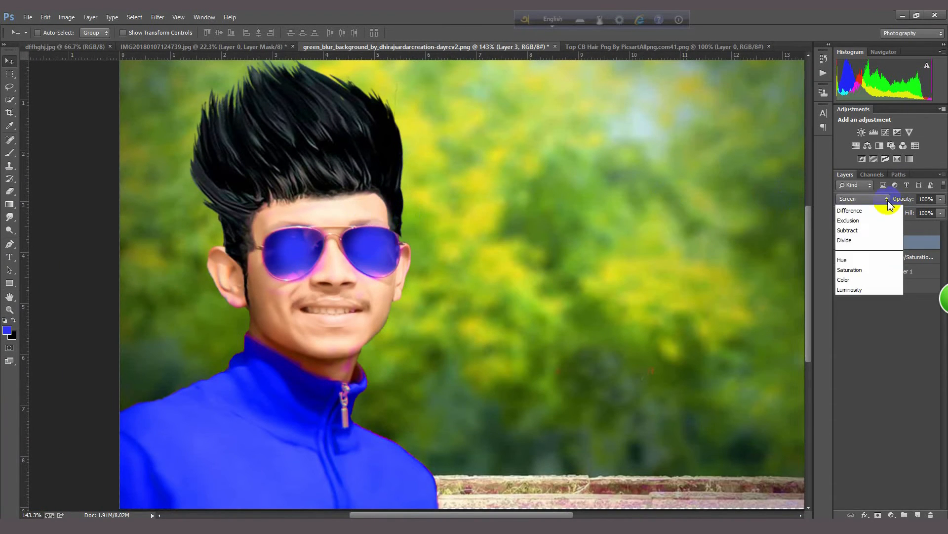
click(863, 212)
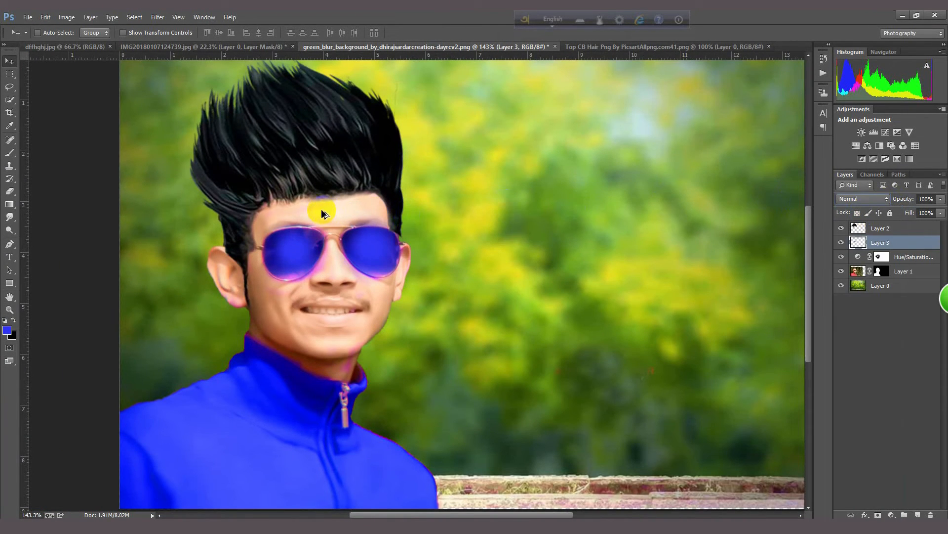
click(9, 86)
click(9, 61)
scroll(332, 250, down, 4)
scroll(326, 246, up, 2)
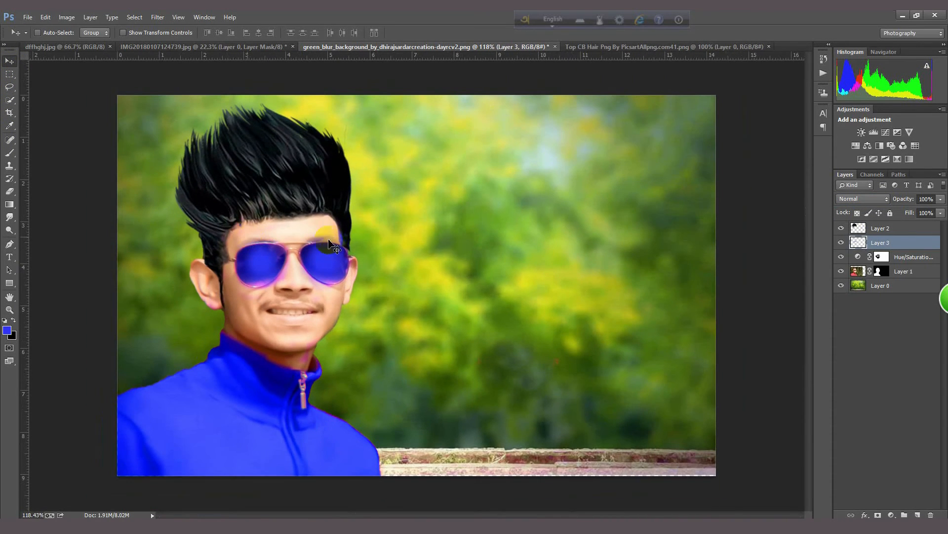
Step: Apply the Camera Raw Filter to the hair layer with Temperature -1, raised Shadows, Whites -46, Blacks +75, Clarity +100 and Vibrance -66
click(886, 230)
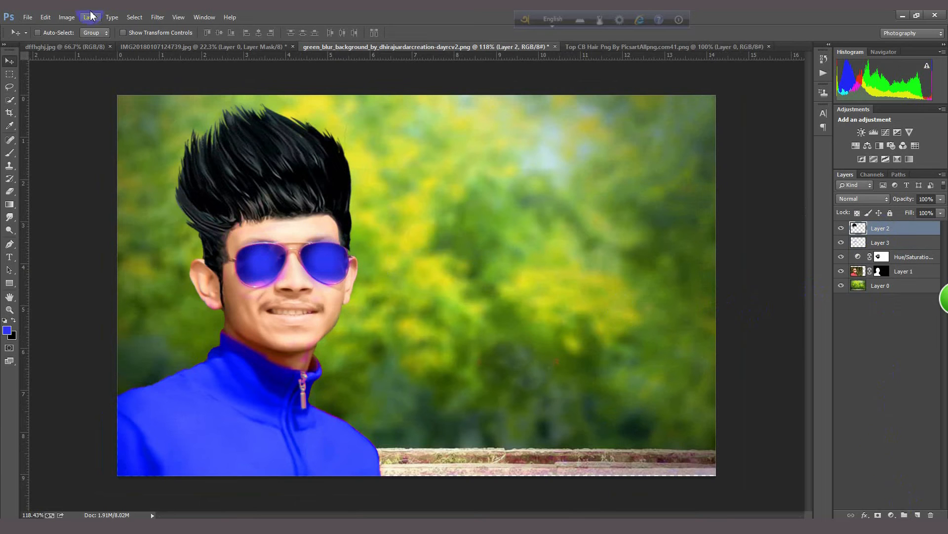
click(158, 17)
click(190, 89)
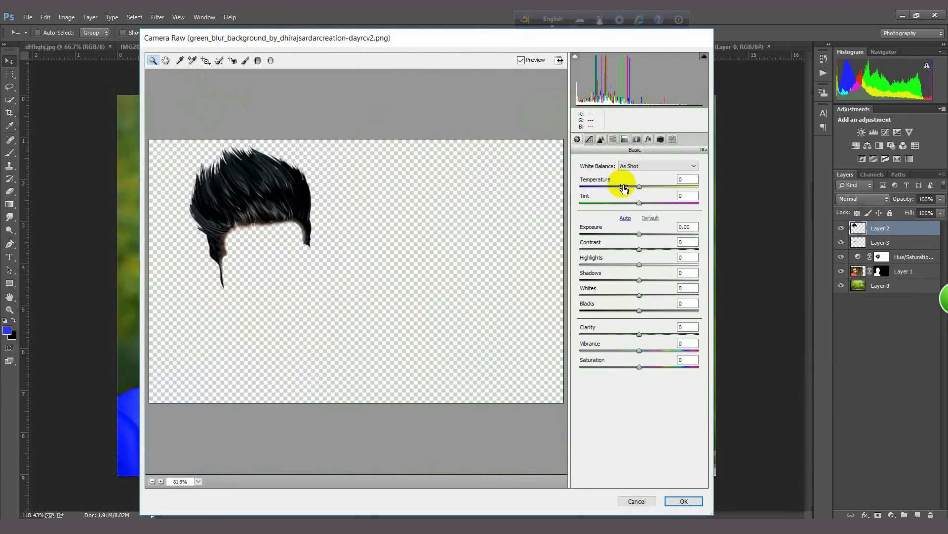
mouse_move(641, 189)
mouse_down()
mouse_move(661, 185)
mouse_move(641, 186)
mouse_up()
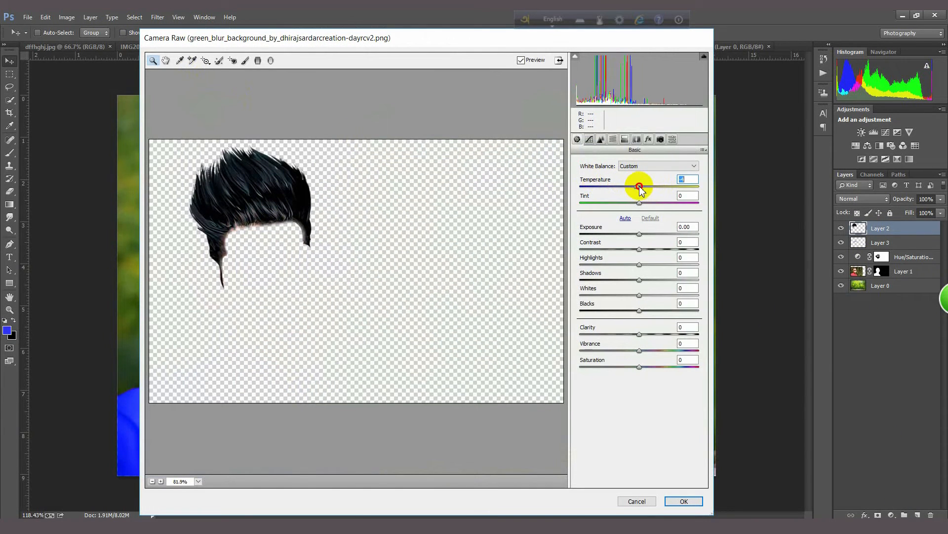
drag(653, 311, 630, 284)
drag(638, 334, 695, 330)
drag(638, 350, 601, 350)
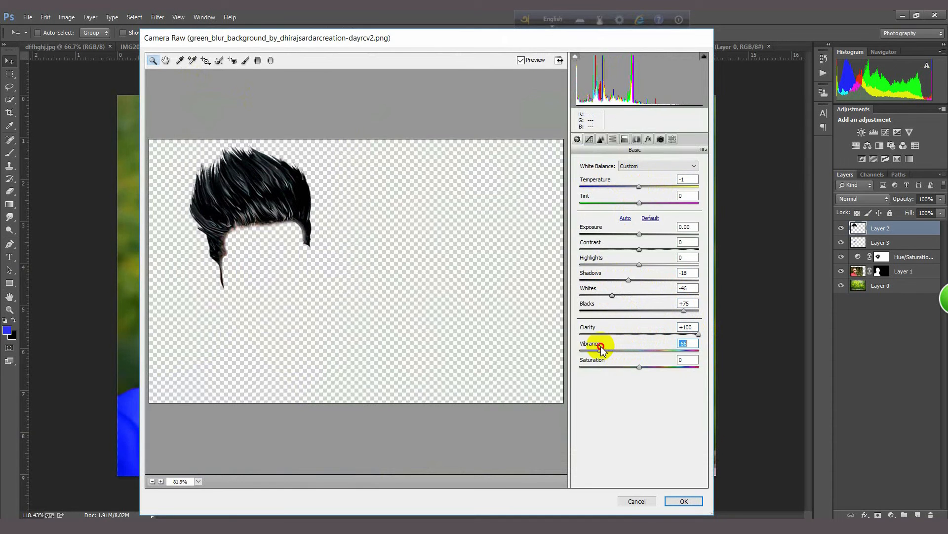
drag(628, 280, 657, 280)
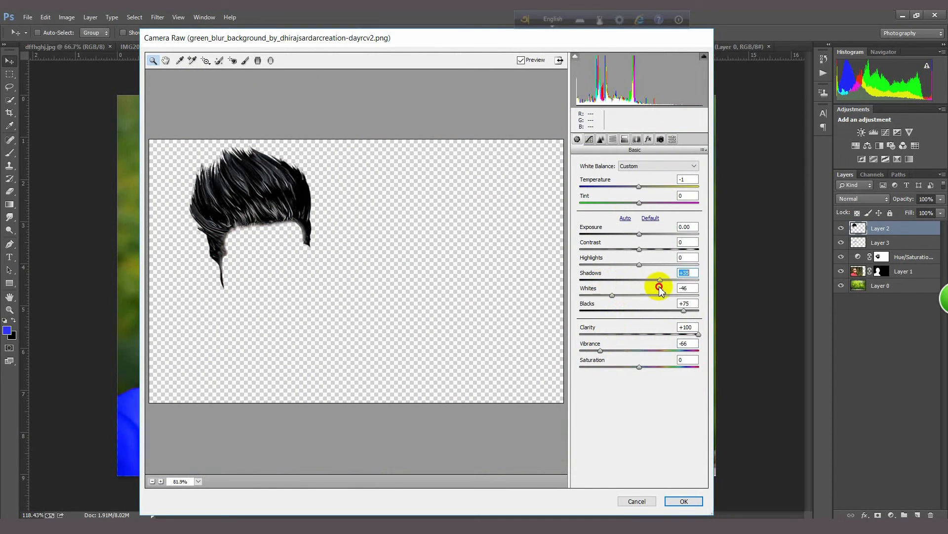
click(684, 502)
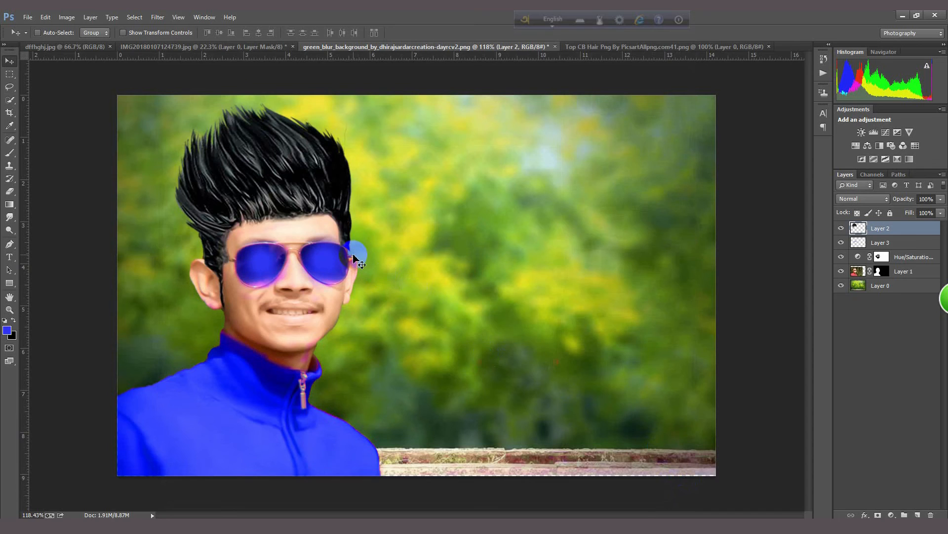
Step: Inspect the sharpened hair up close and compare the edit with the finished reference image in dffhghj.jpg
scroll(341, 251, up, 5)
scroll(210, 238, down, 5)
scroll(253, 210, down, 2)
scroll(266, 200, up, 1)
scroll(258, 201, up, 1)
scroll(258, 201, up, 2)
scroll(259, 201, down, 2)
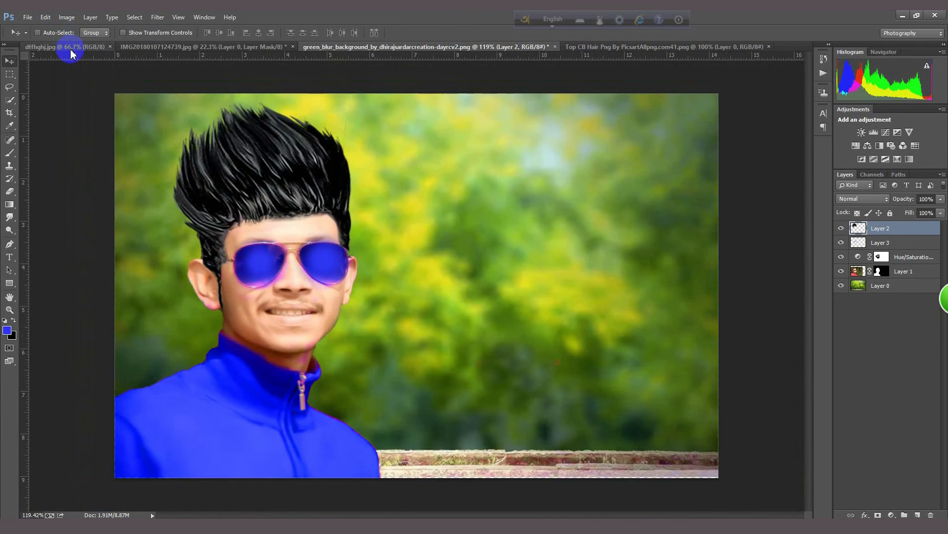
click(69, 48)
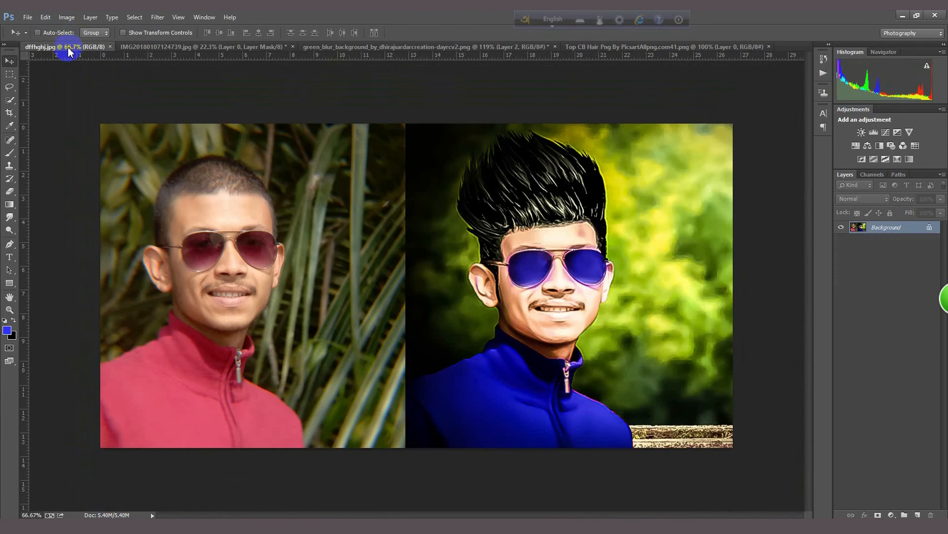
click(523, 47)
click(91, 47)
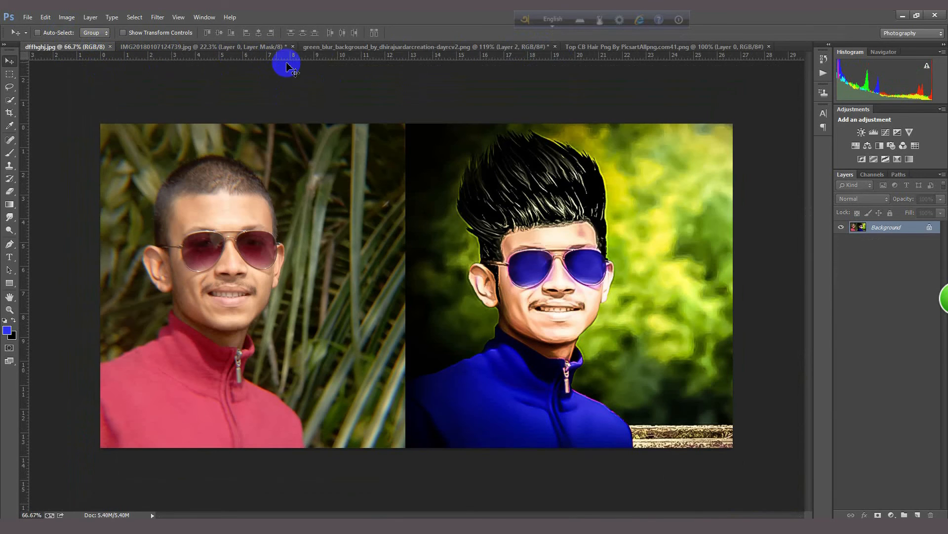
click(467, 47)
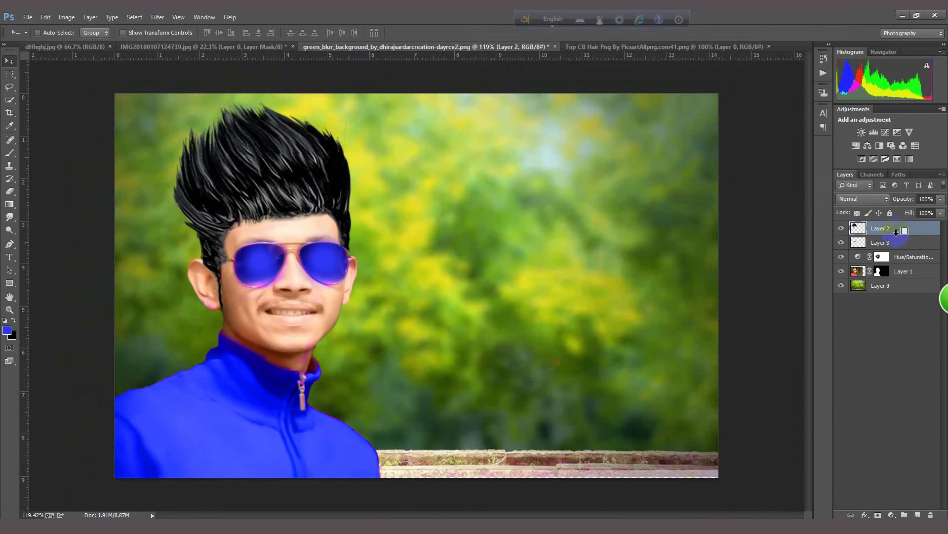
Step: Stamp all visible layers into a new top layer and start a Camera Raw grade on it with Clarity +68 and Vibrance +23
key(ctrl+shift+alt+e)
click(157, 17)
click(198, 85)
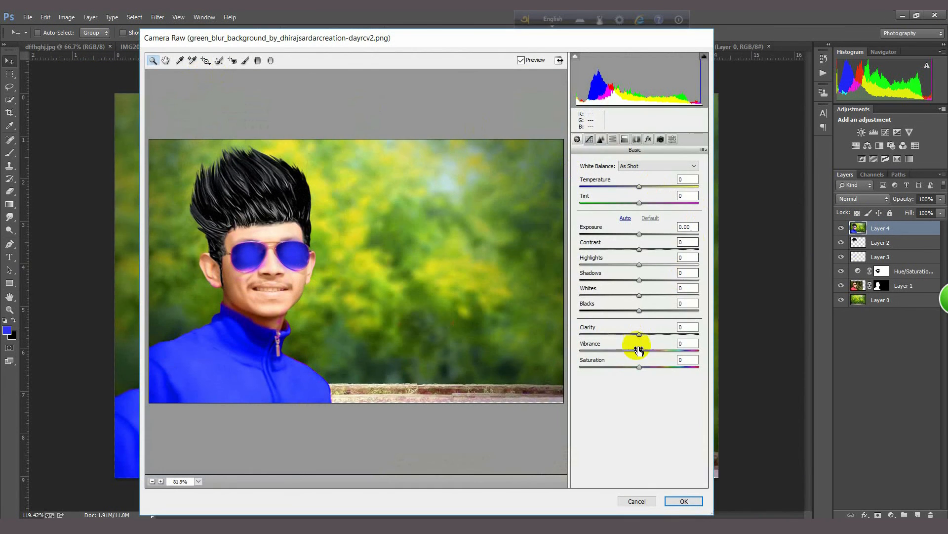
drag(640, 334, 703, 343)
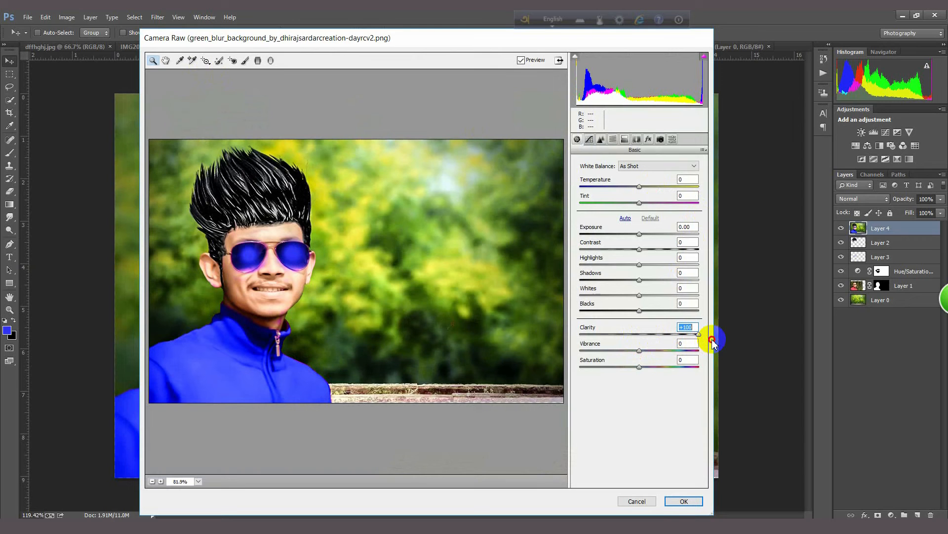
drag(700, 339, 654, 352)
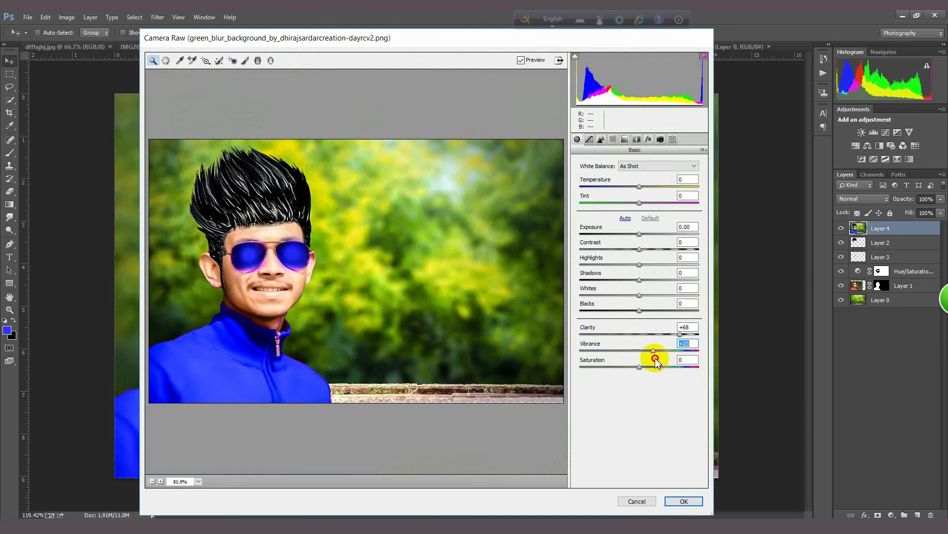
Step: Set sharpening to Amount 138, Radius 2.9, Detail 90 and Masking 79, with noise reduction Luminance 68 and Luminance Detail 78
click(602, 140)
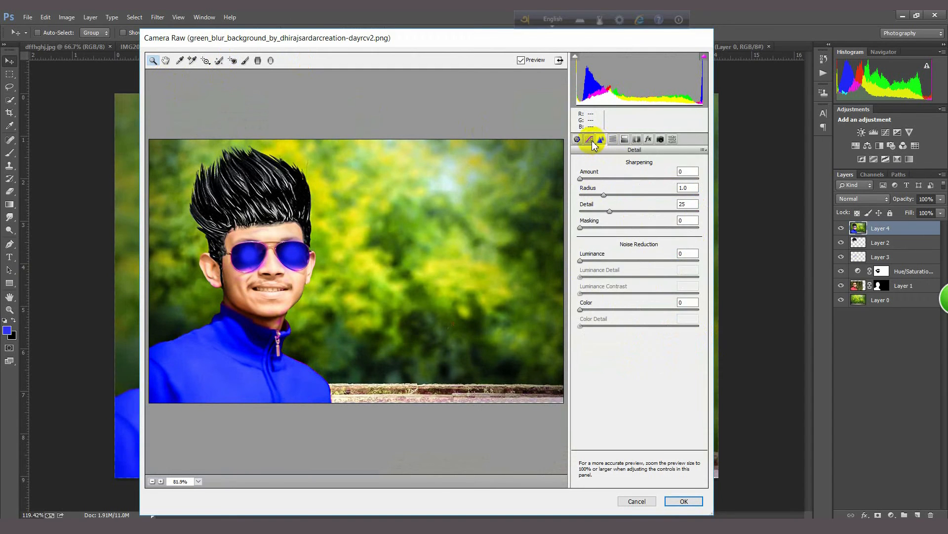
drag(581, 260, 675, 277)
drag(581, 228, 674, 228)
drag(581, 179, 683, 184)
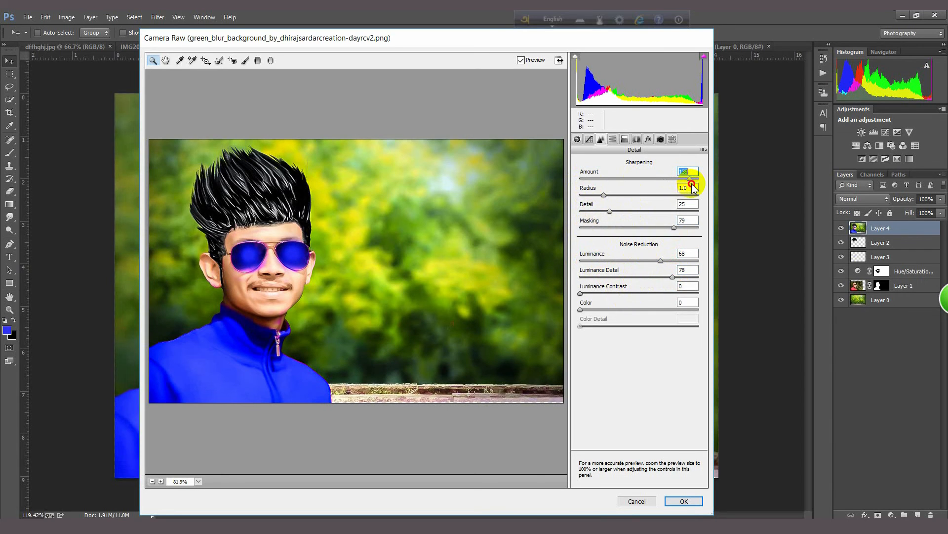
drag(604, 195, 694, 195)
drag(609, 212, 685, 211)
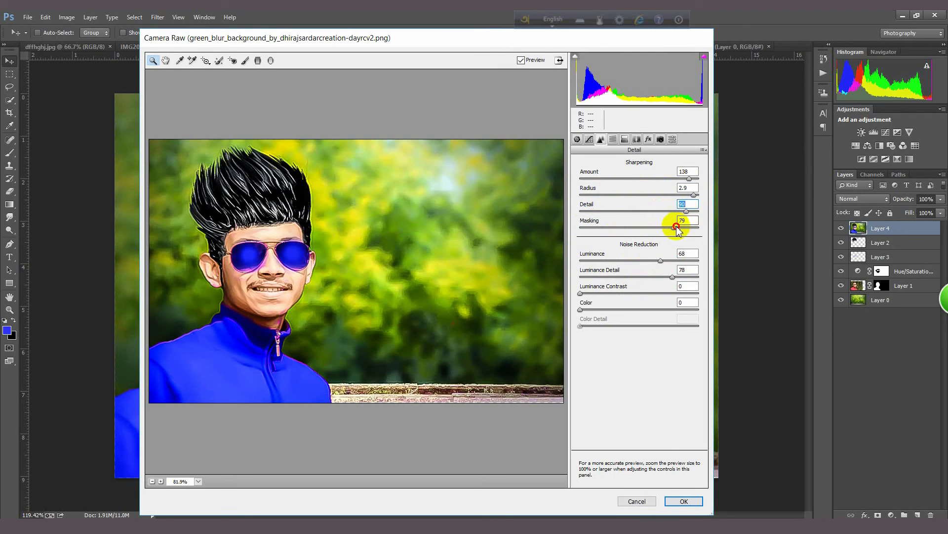
Step: Adjust the Oranges luminance slightly and darken the image edges with a Highlight Priority post-crop vignette of Amount -52
click(613, 139)
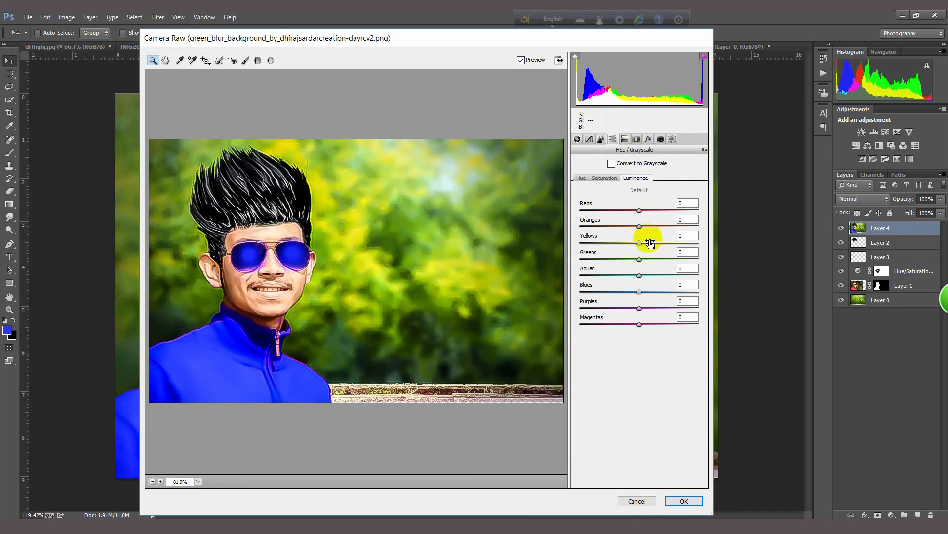
mouse_move(642, 228)
mouse_down()
mouse_move(674, 227)
mouse_move(606, 225)
mouse_move(699, 217)
mouse_move(645, 221)
mouse_up()
click(624, 139)
click(634, 144)
click(605, 160)
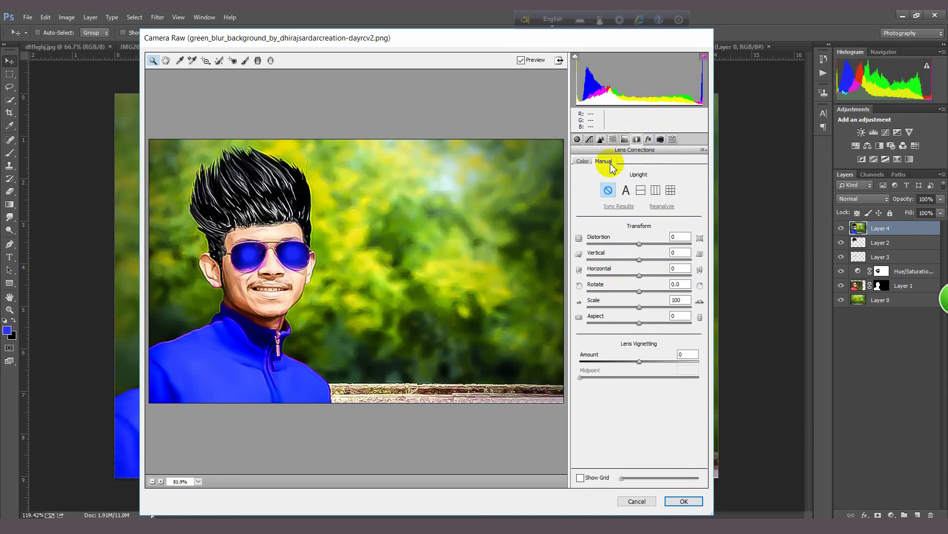
click(652, 142)
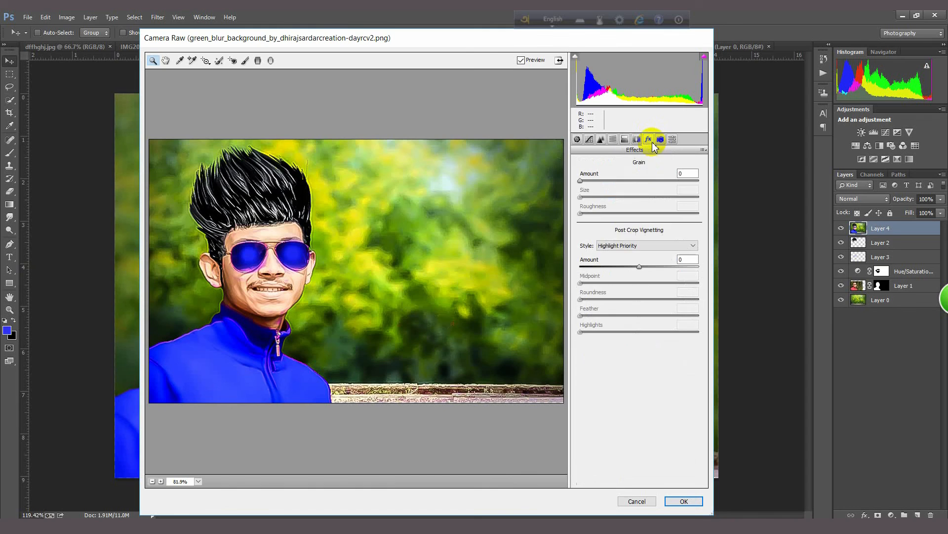
drag(640, 267, 611, 274)
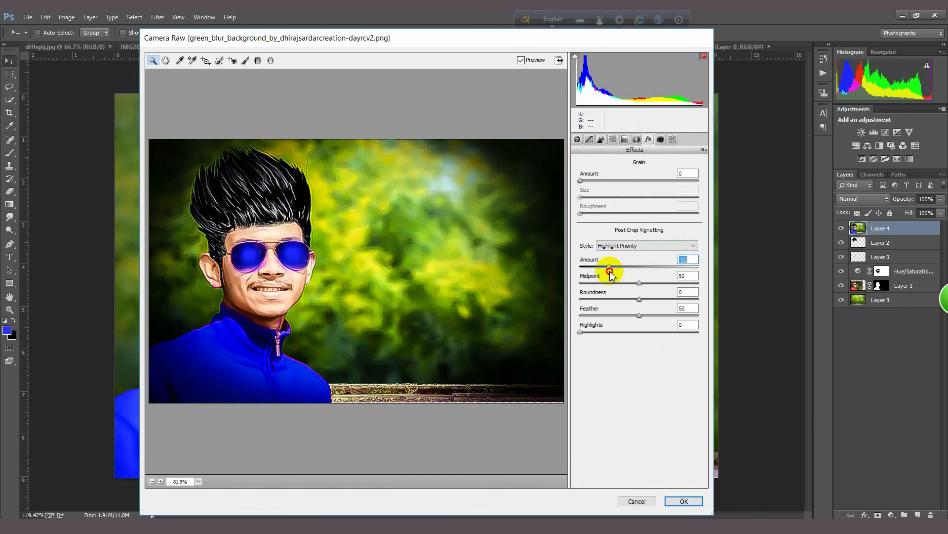
Step: Set the basic Clarity to +100 and apply the Camera Raw grade to the merged layer
click(589, 139)
click(577, 140)
click(590, 139)
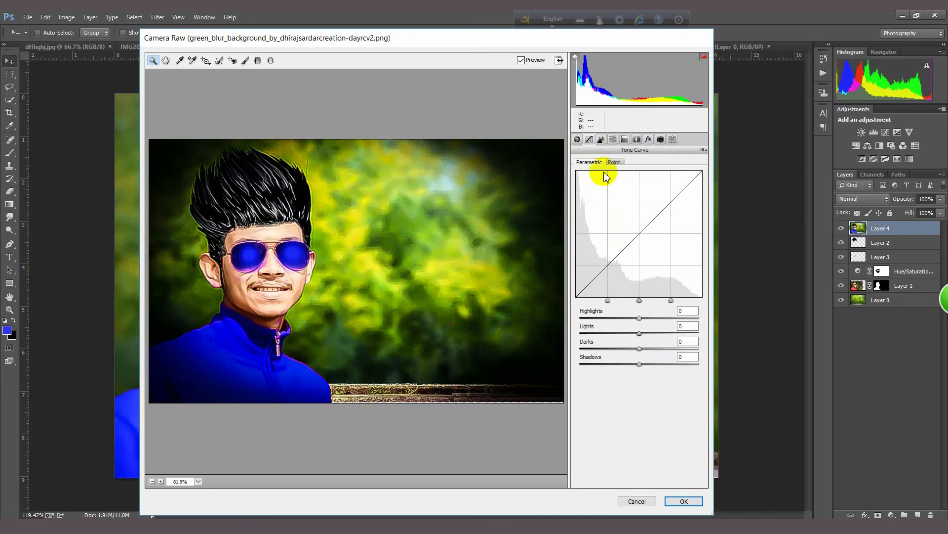
click(577, 139)
drag(682, 336, 710, 333)
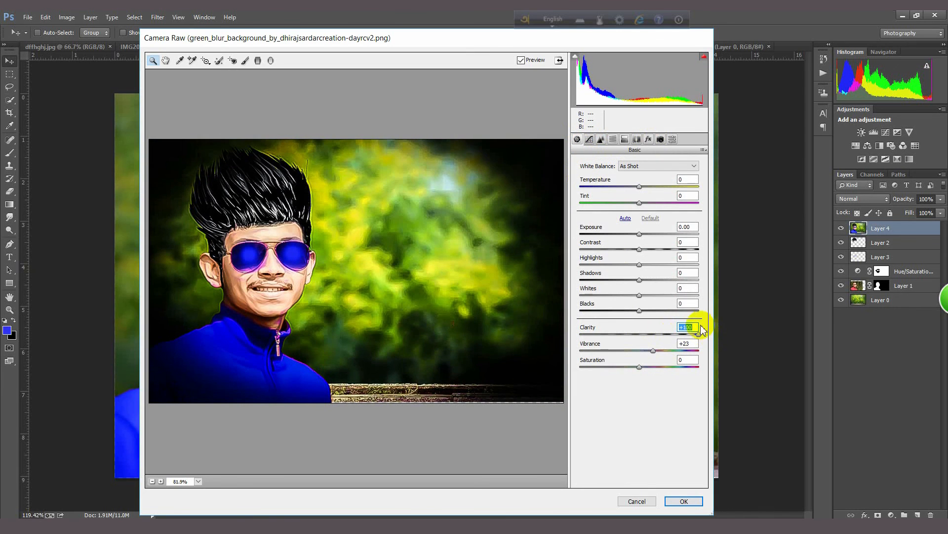
click(685, 501)
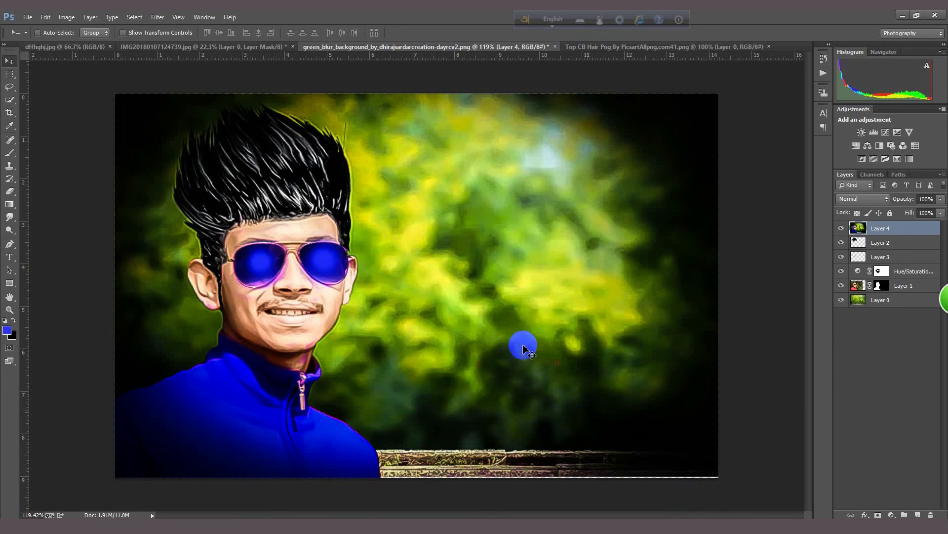
Step: Compare the graded portrait with the finished reference in dffhghj.jpg and examine the hair and face up close
scroll(312, 237, up, 1)
scroll(267, 221, down, 1)
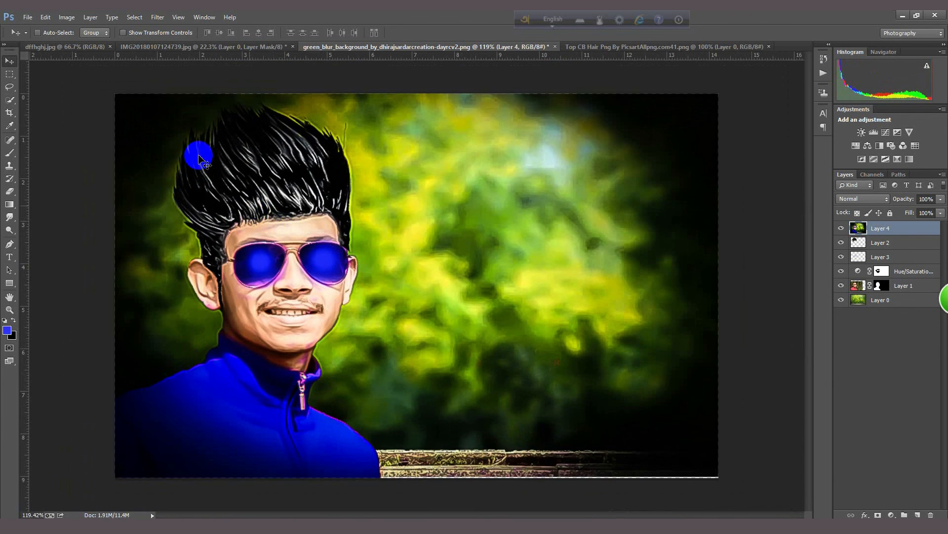
click(81, 47)
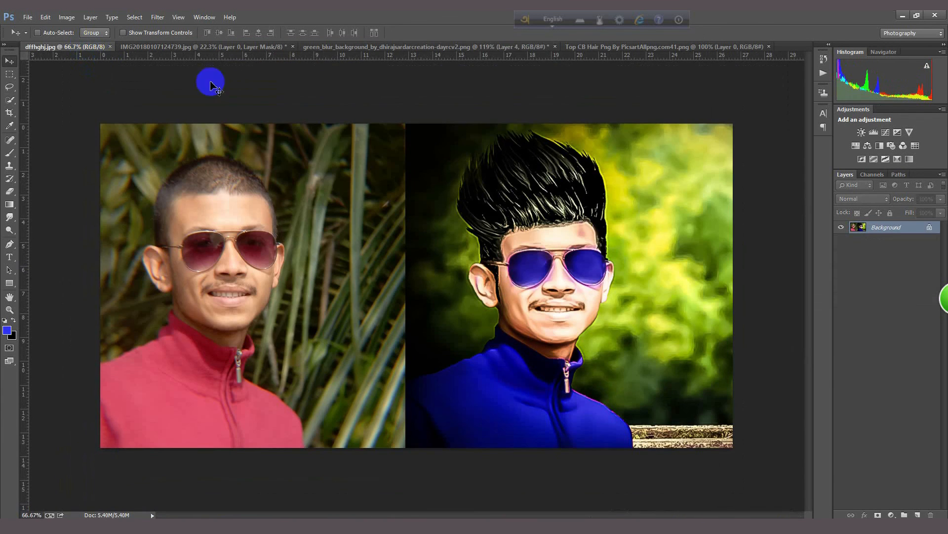
click(726, 46)
click(445, 47)
scroll(324, 224, down, 3)
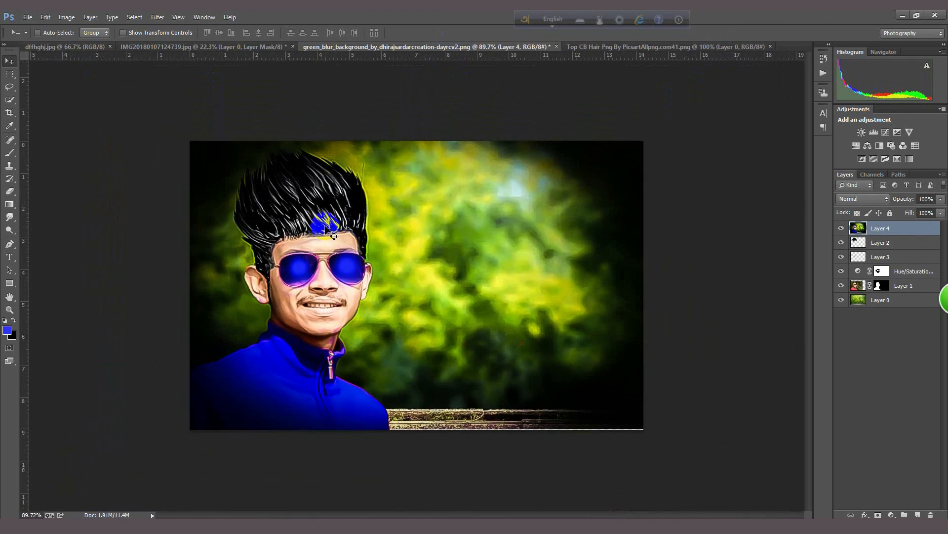
scroll(296, 215, up, 4)
scroll(238, 200, up, 1)
scroll(239, 200, down, 3)
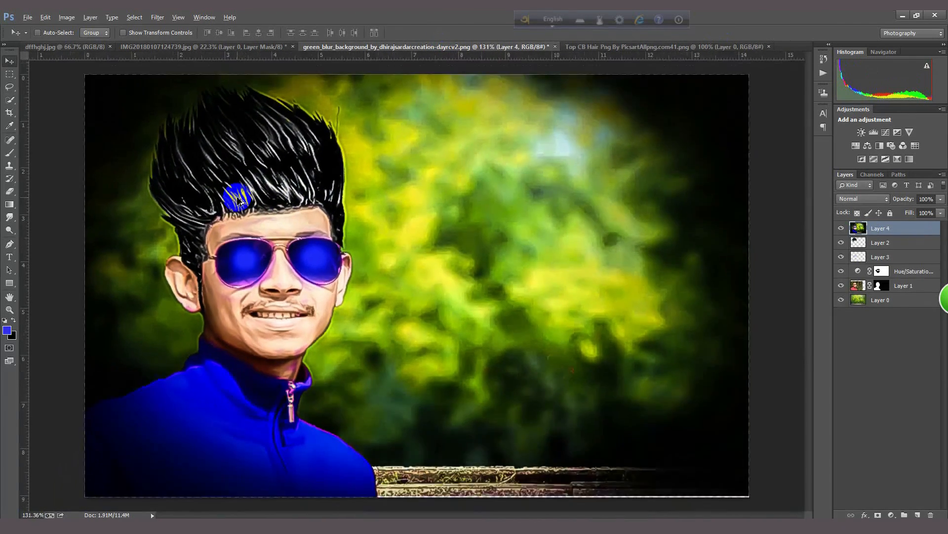